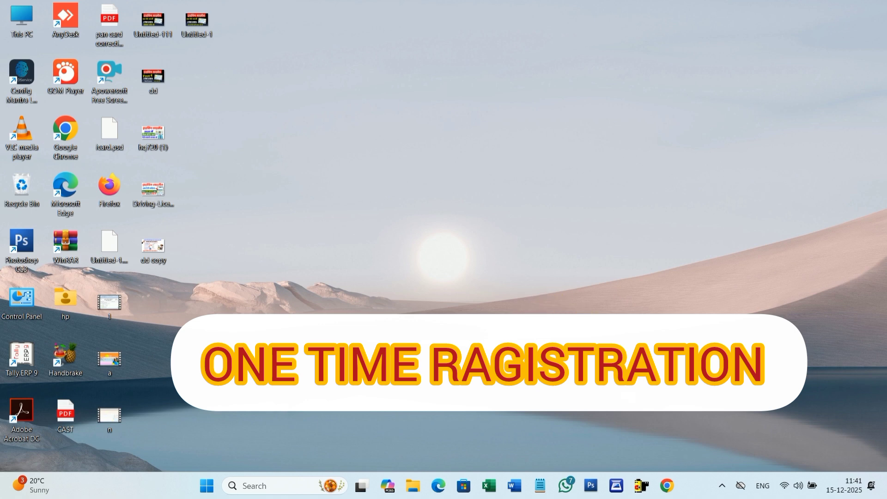
Launch Chrome, search Google for 'ssc' and open the SSC Candidate Portal result.
click(666, 484)
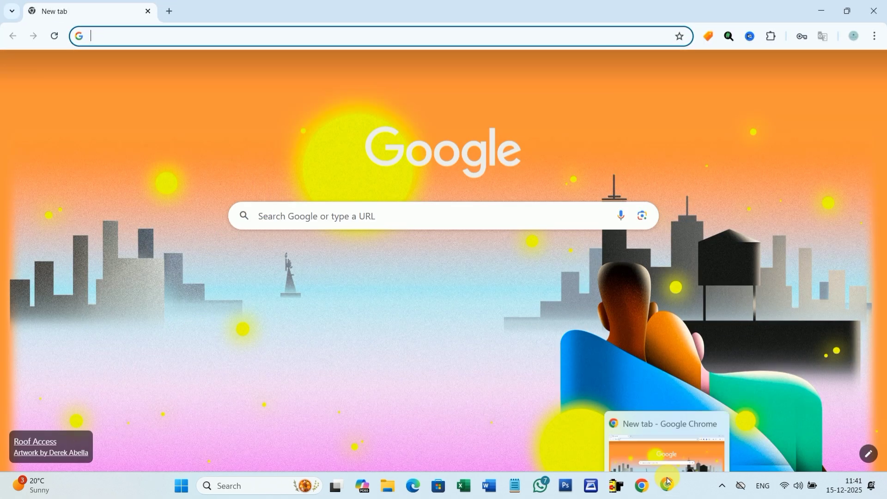
click(331, 218)
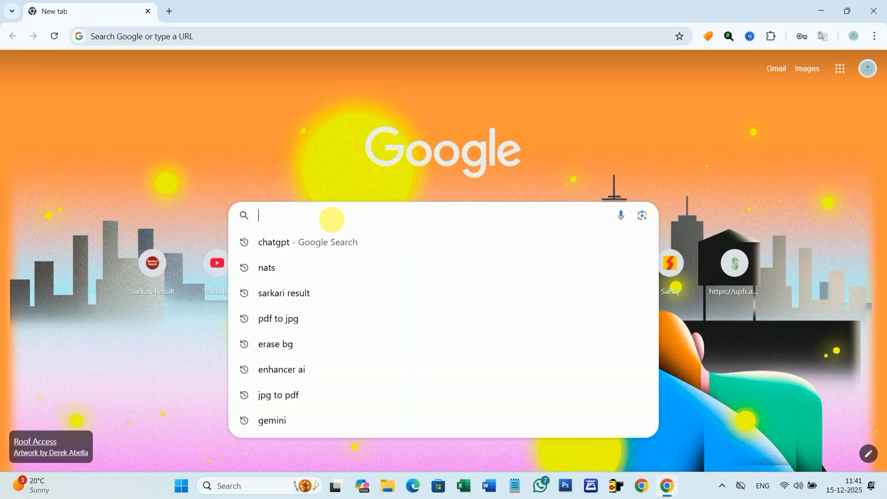
text(ssc)
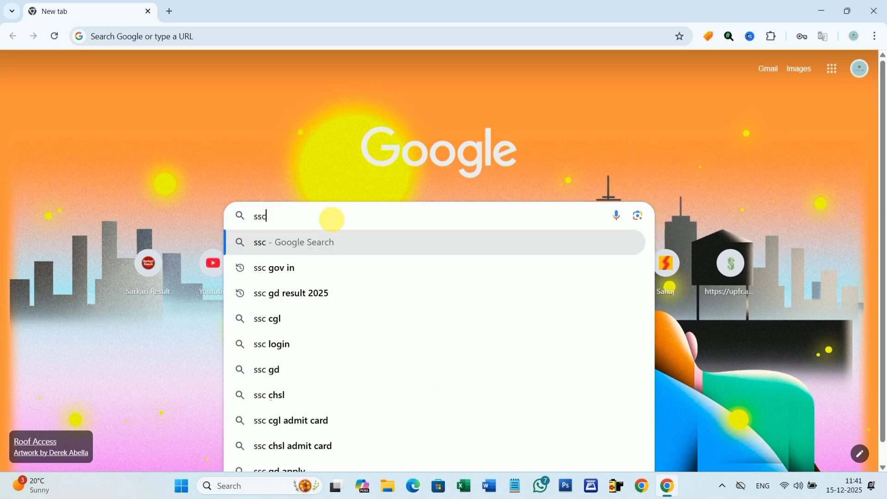
key(Return)
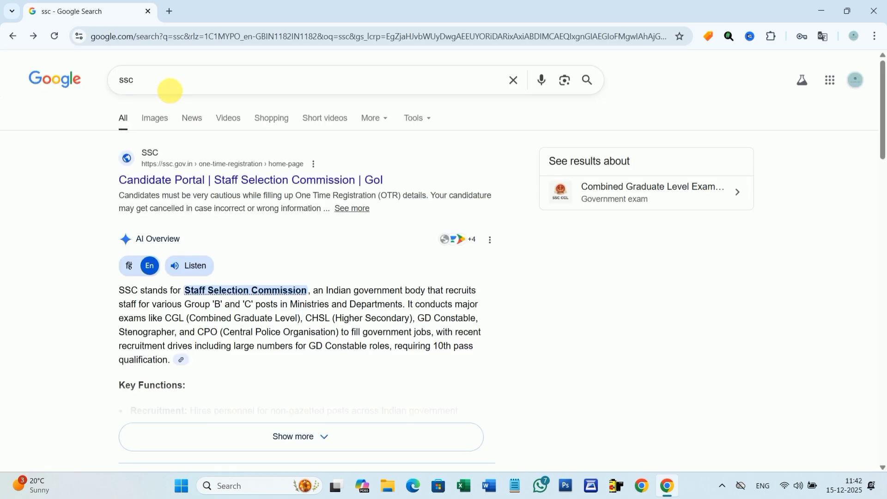
click(220, 172)
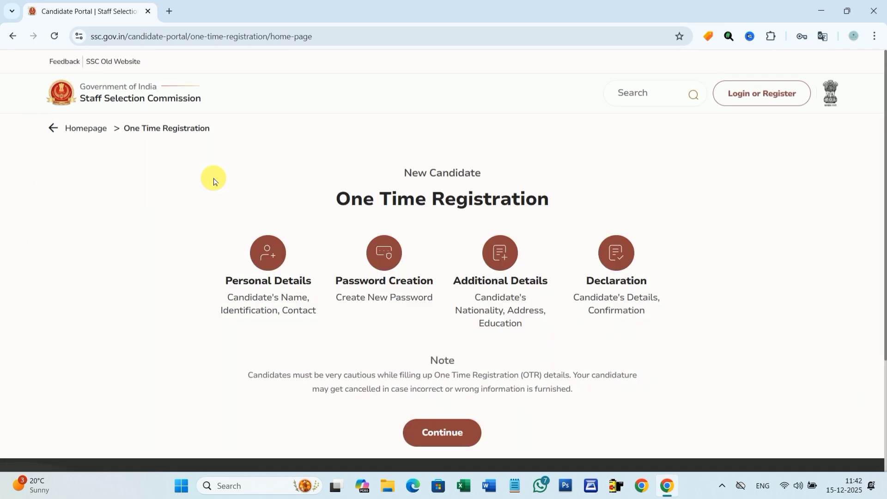
Reopen the SSC Candidate Portal result and continue to the One Time Registration Personal Details form.
click(12, 36)
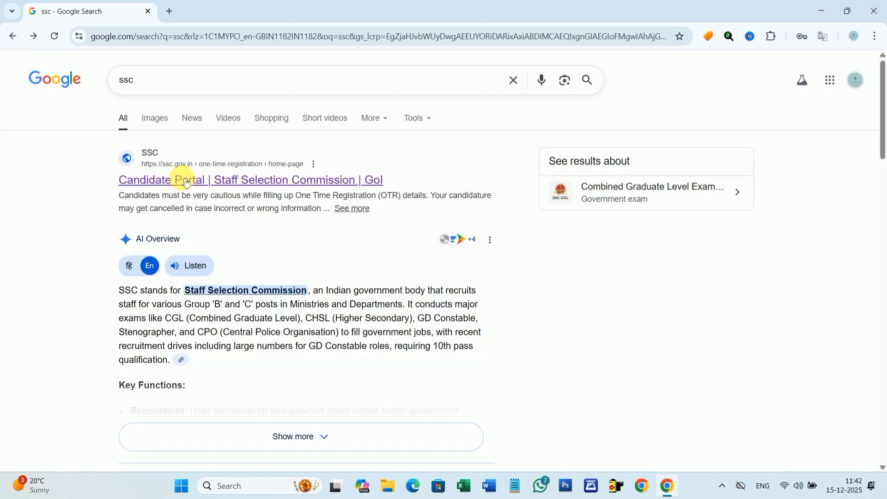
click(204, 187)
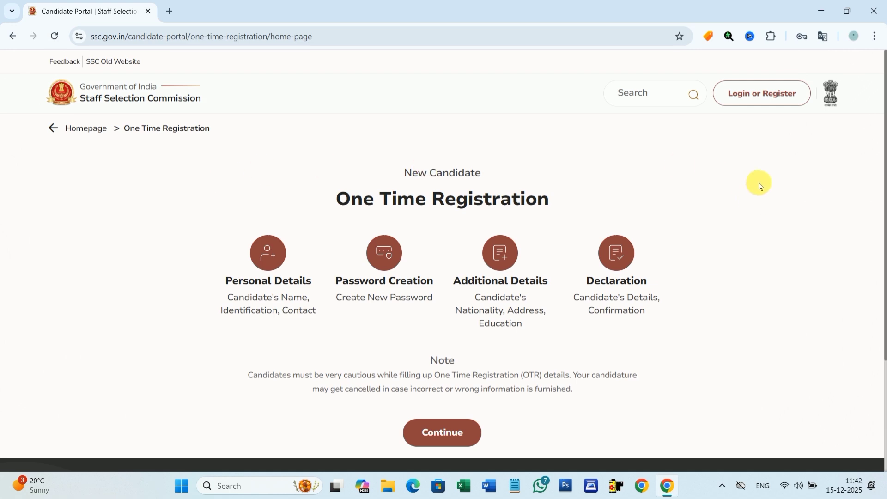
scroll(713, 240, down, 3)
scroll(712, 238, up, 2)
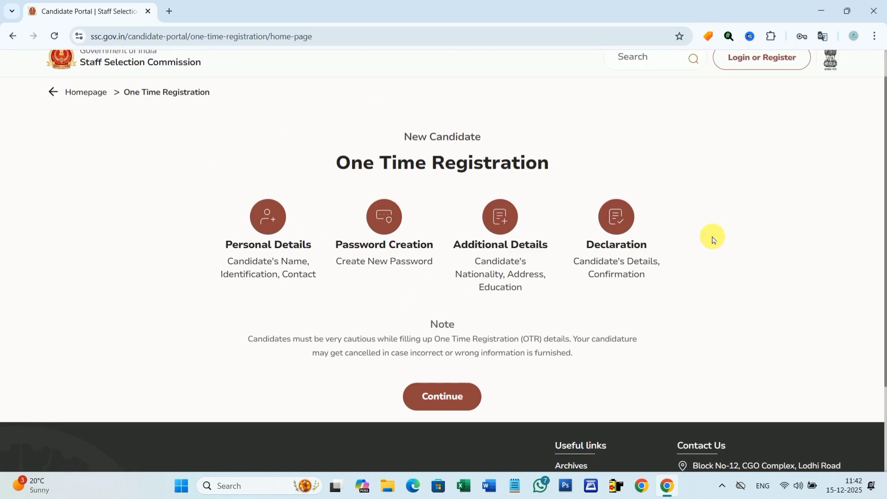
click(455, 395)
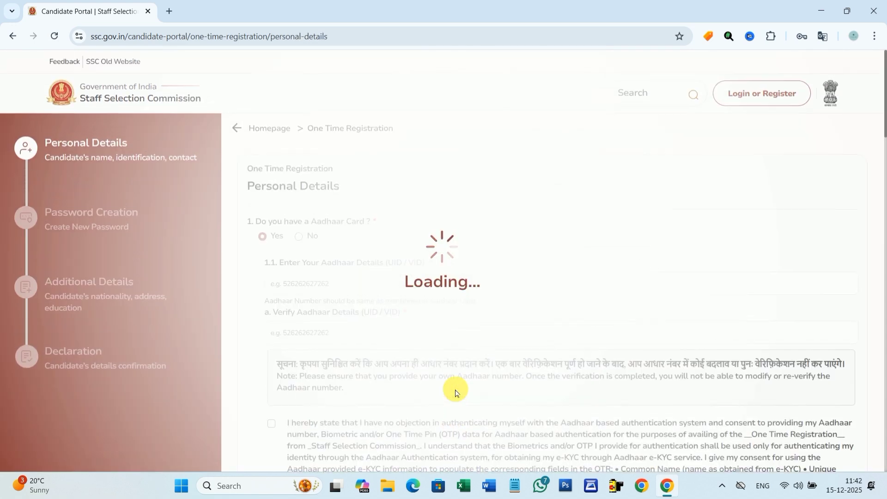
Enter the candidate's Aadhaar number in both the Aadhaar and confirm Aadhaar fields.
click(338, 279)
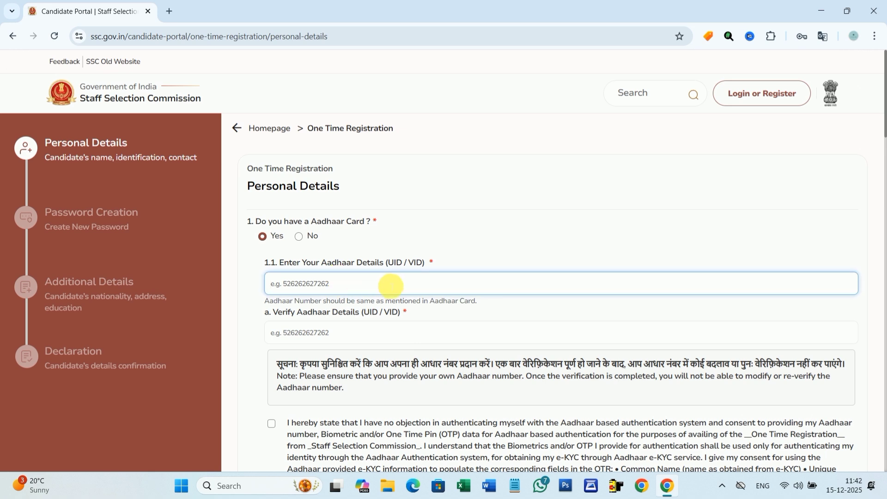
text(****)
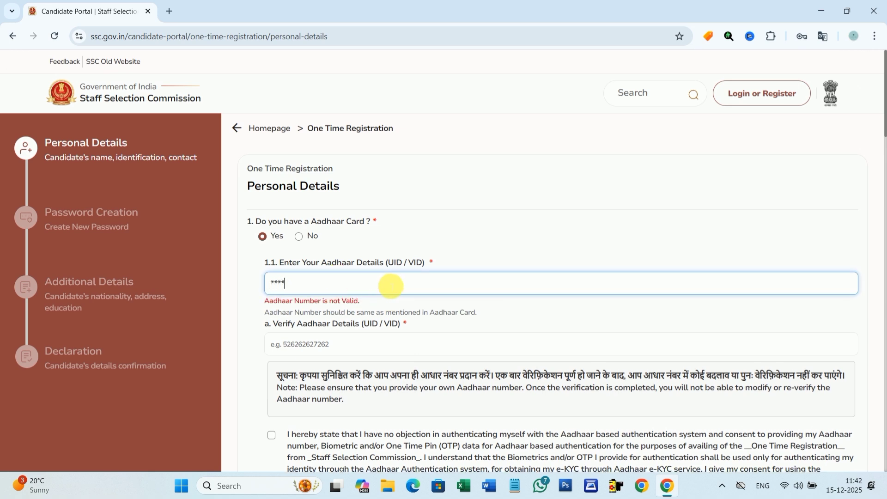
text(****7803)
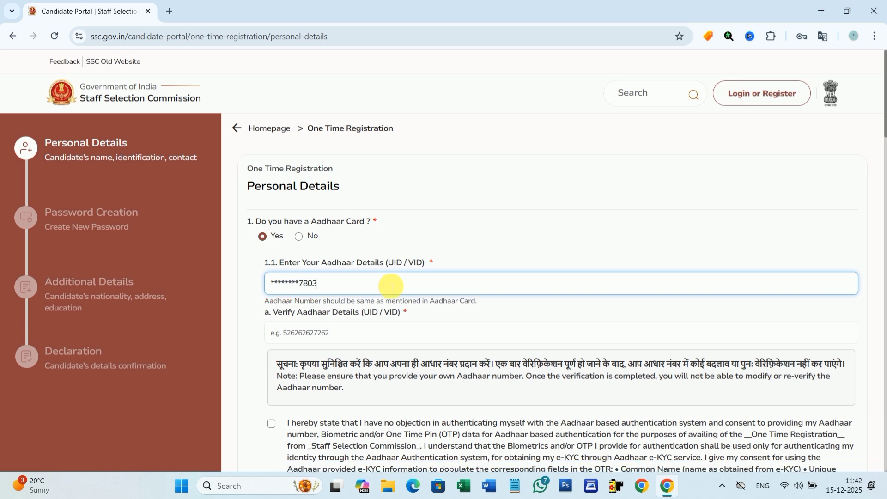
click(376, 340)
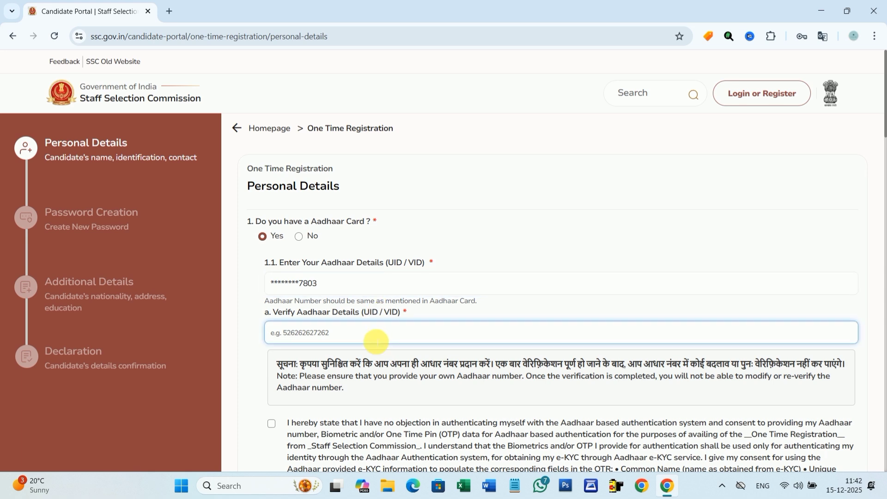
text(*****)
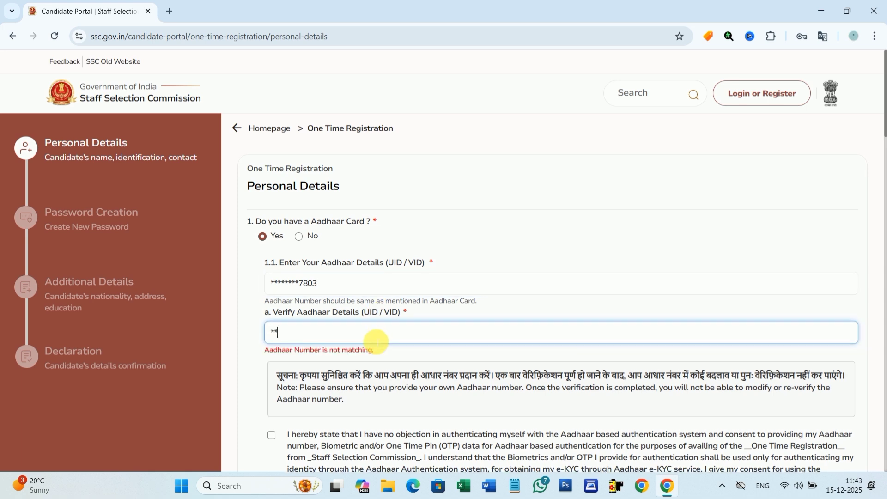
text(***7803)
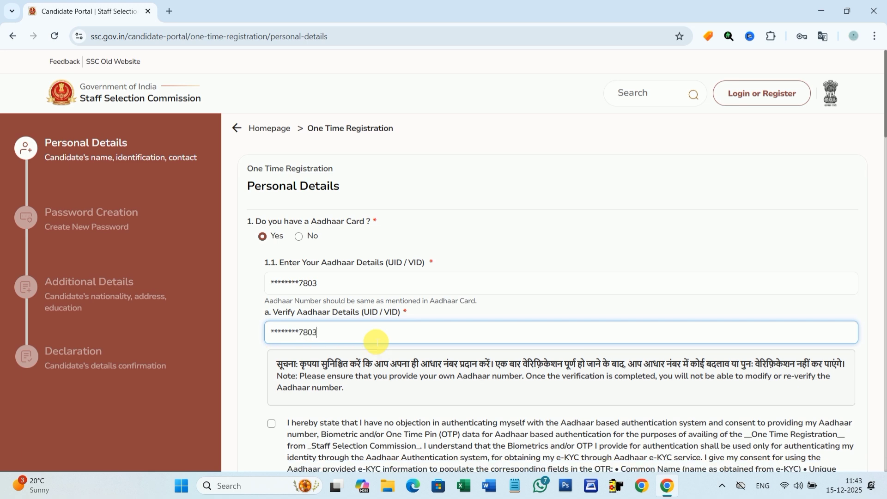
Accept the Aadhaar authentication consent and request an OTP.
scroll(370, 342, down, 1)
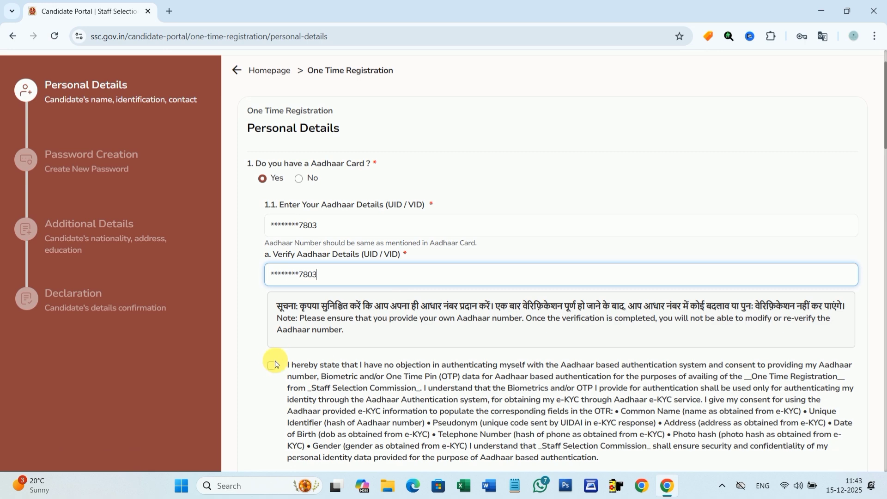
click(272, 366)
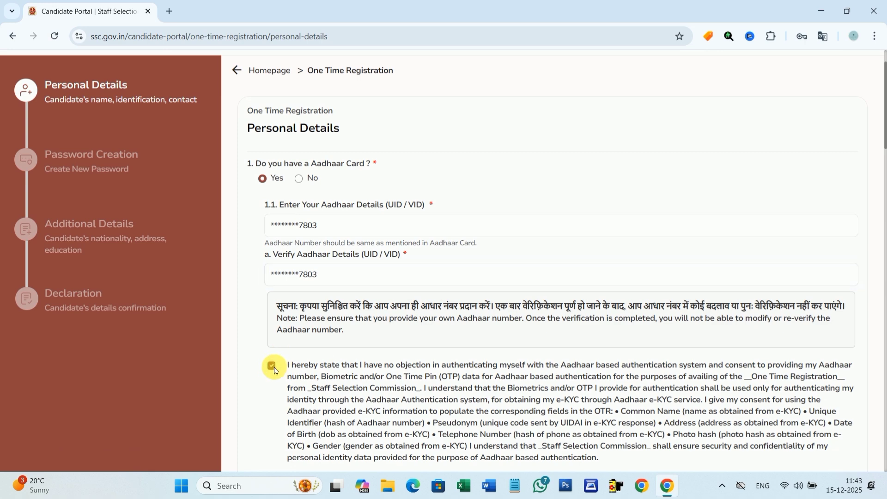
scroll(324, 370, down, 3)
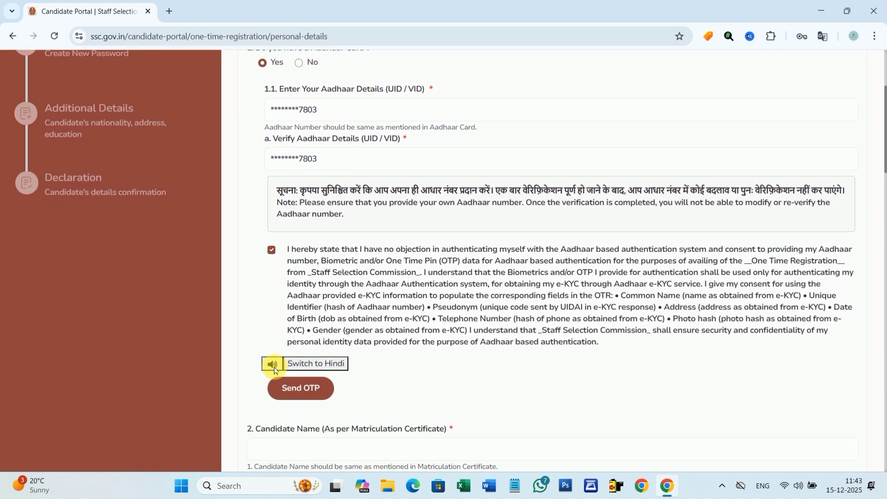
click(291, 338)
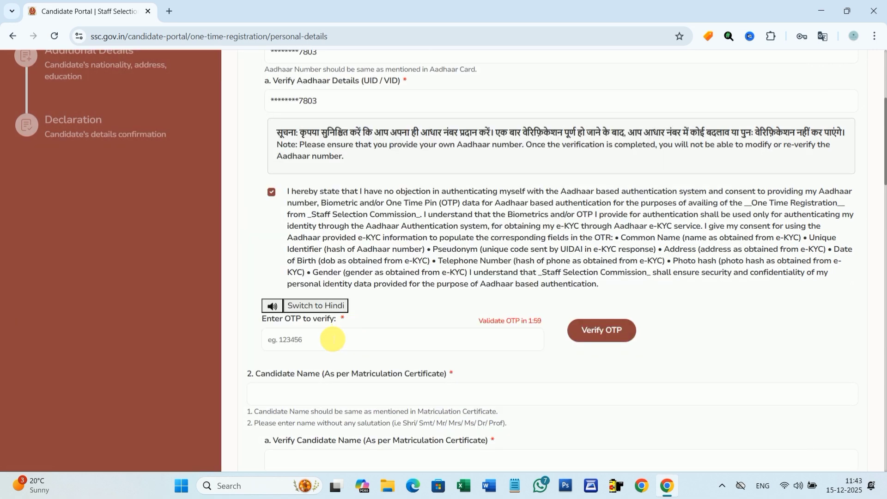
Enter the received OTP, verify it, and dismiss the Success dialog.
click(329, 345)
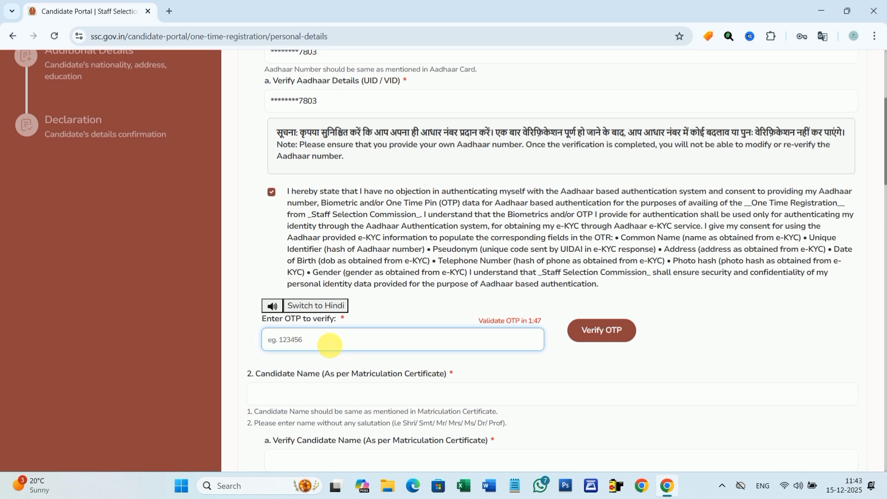
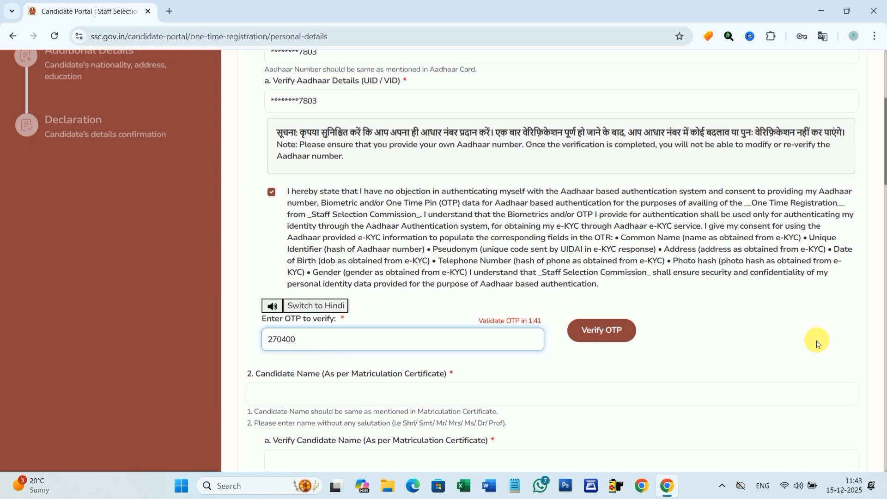
click(614, 331)
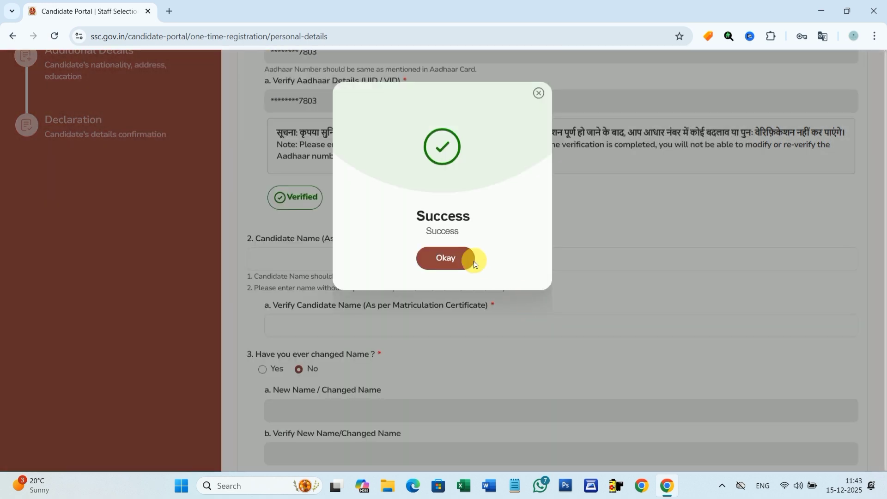
click(451, 257)
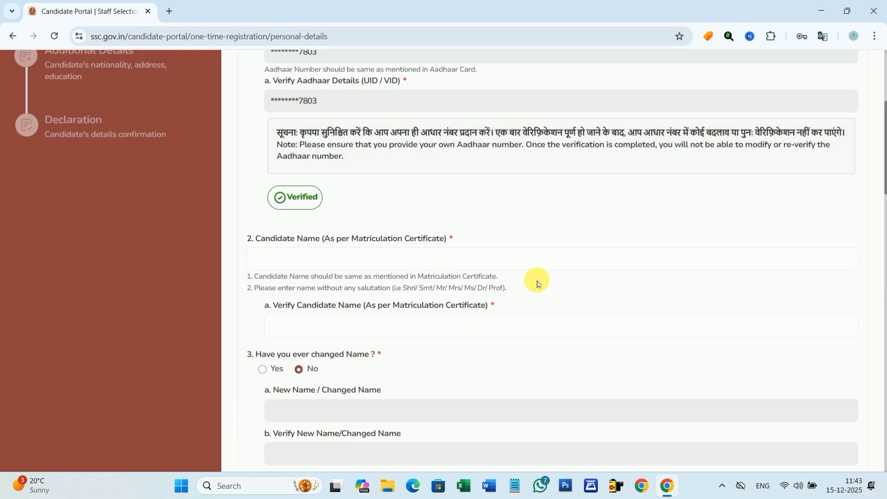
Enter the candidate's name in Candidate Name and Verify Candidate Name, correcting the misspelled confirmation.
scroll(535, 282, down, 3)
click(337, 152)
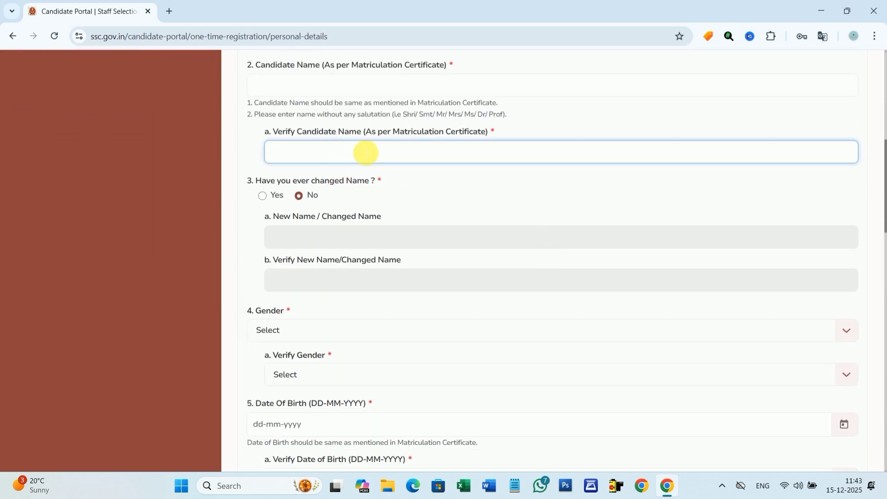
scroll(327, 141, up, 1)
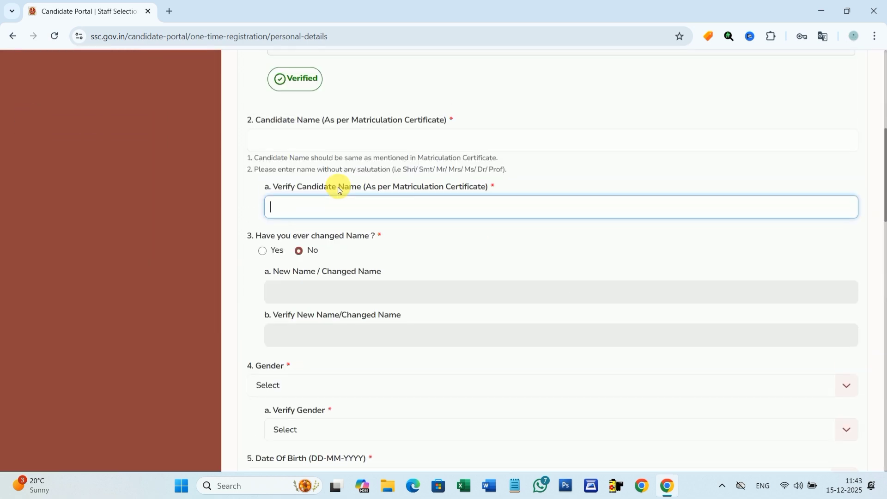
click(293, 143)
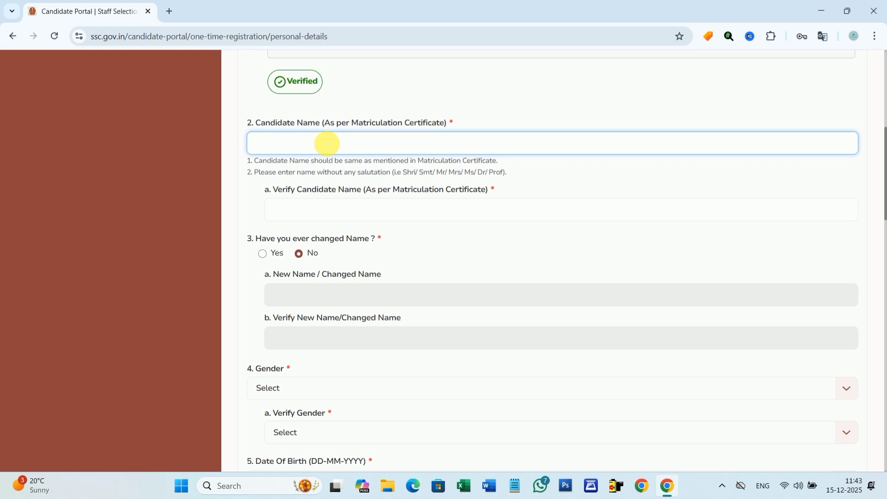
key(Tab)
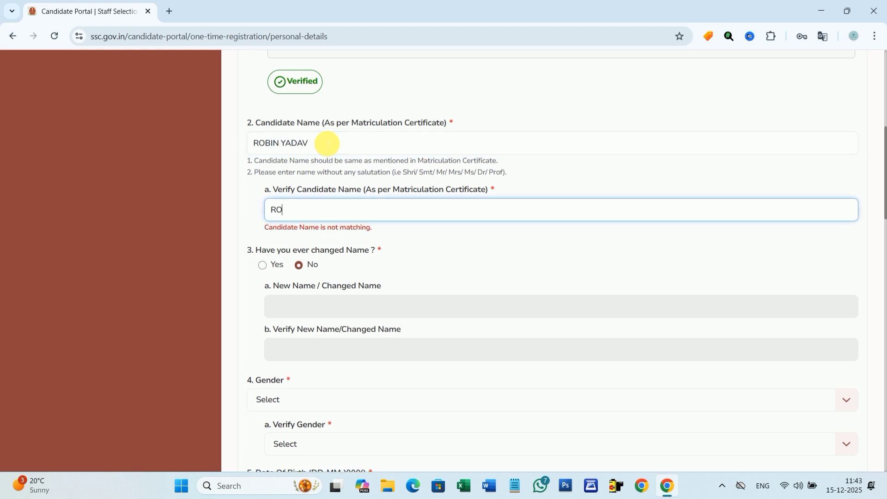
click(328, 143)
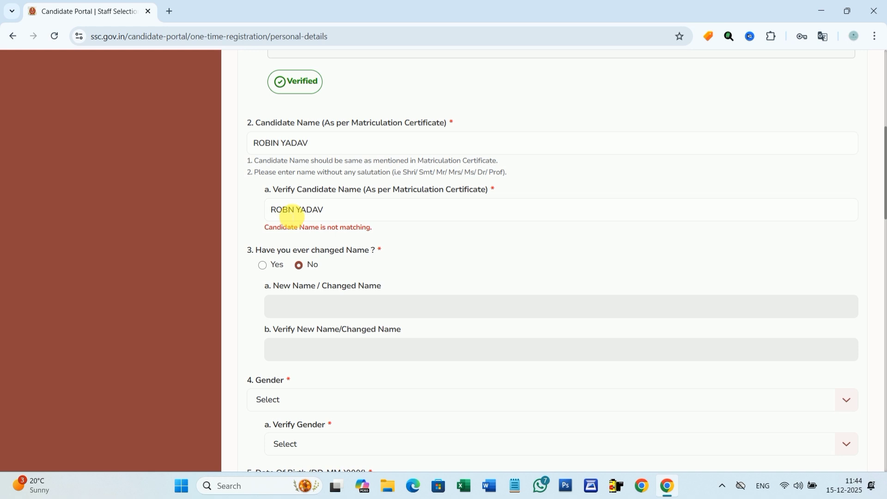
drag(341, 207, 251, 214)
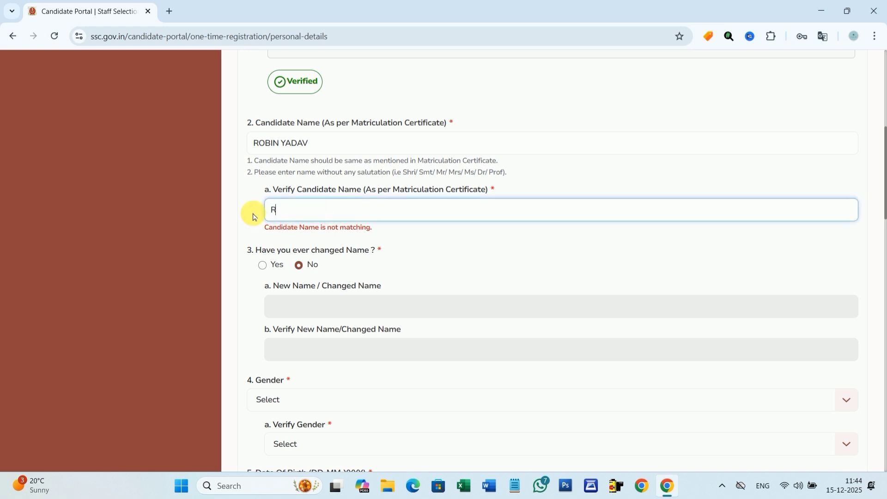
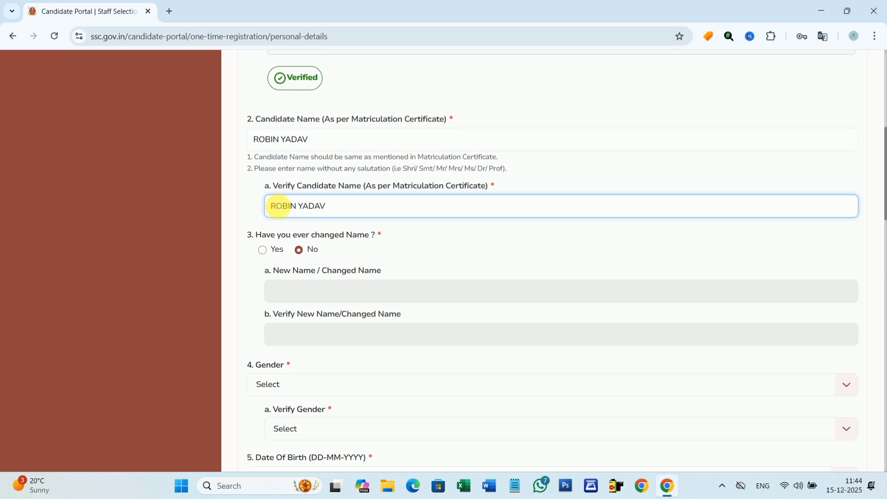
scroll(277, 207, down, 5)
Set both Gender and Verify Gender to Male.
click(281, 152)
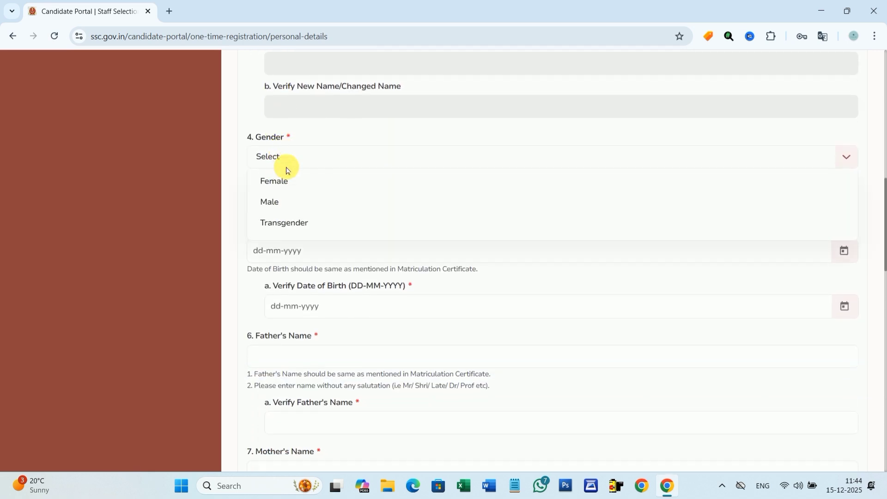
click(284, 202)
click(318, 200)
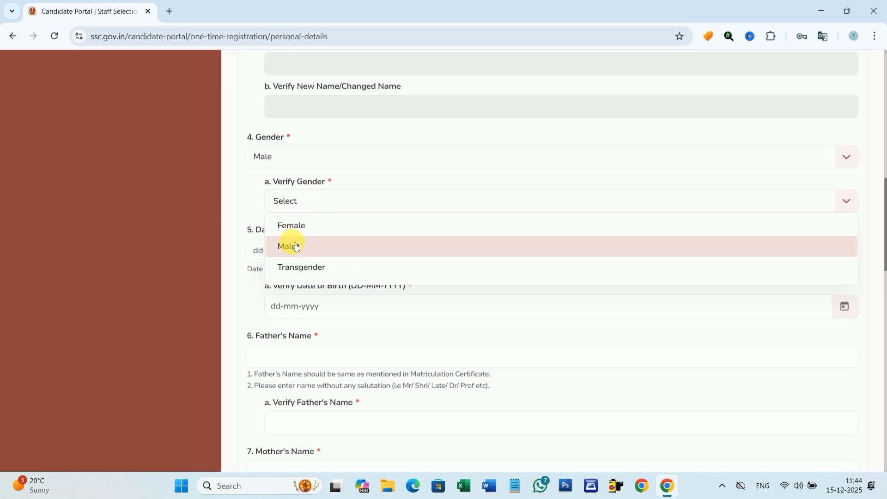
click(313, 248)
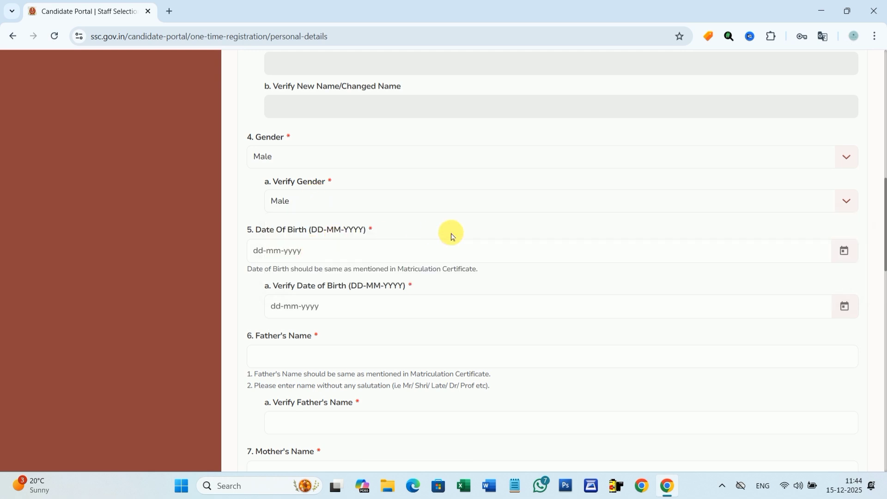
Pick 28-04-2007 as the date of birth from the calendar.
scroll(452, 236, down, 4)
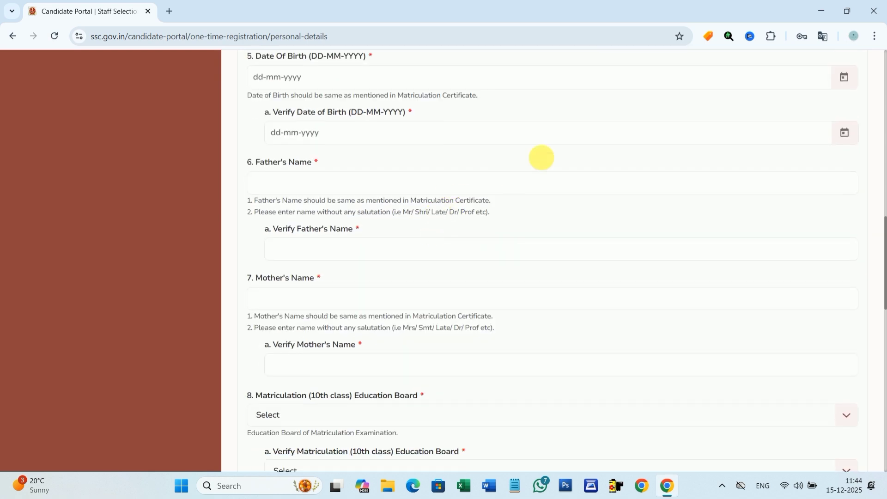
click(853, 79)
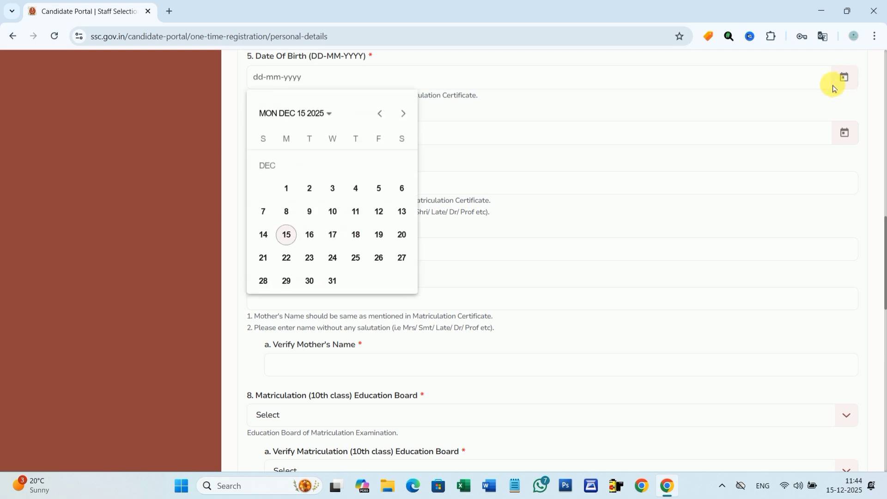
click(309, 113)
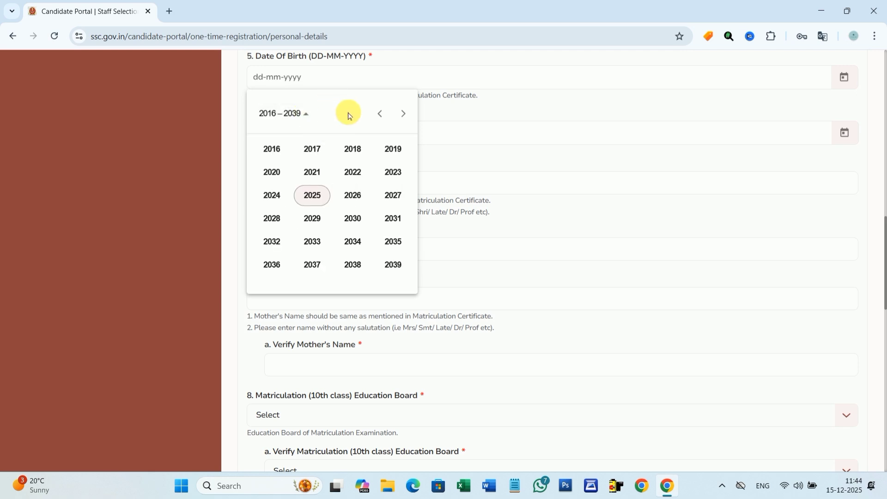
click(379, 113)
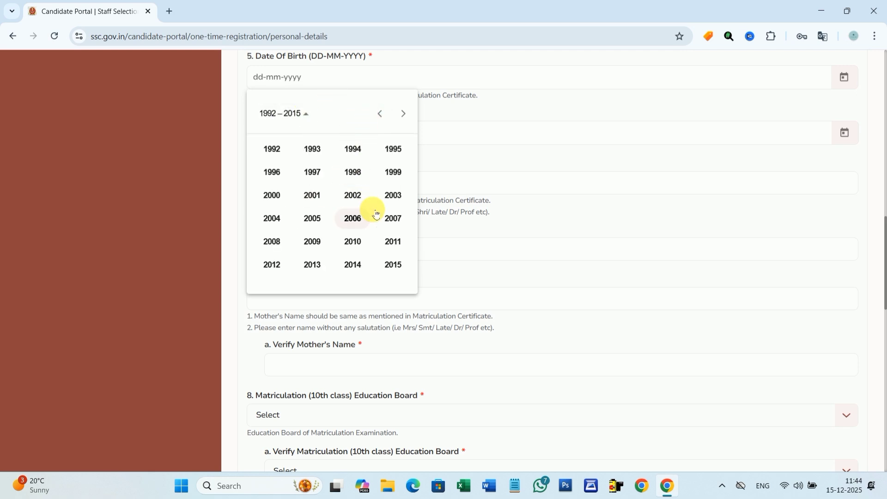
click(393, 218)
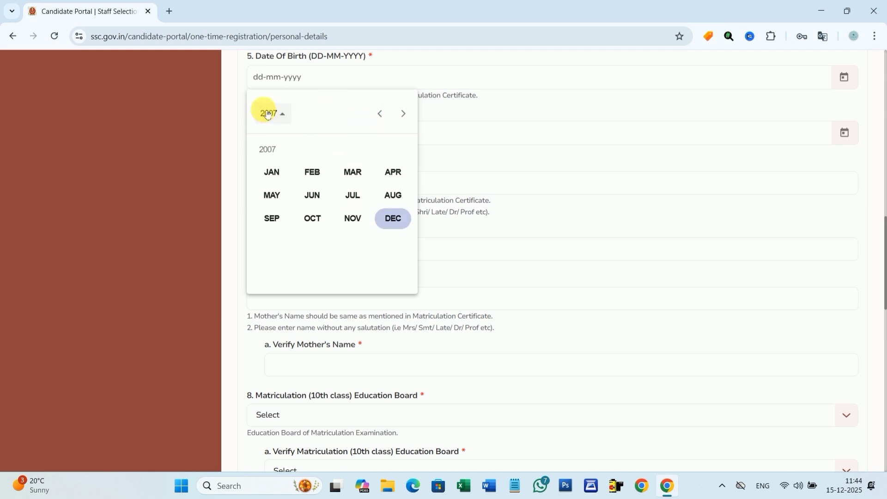
click(388, 171)
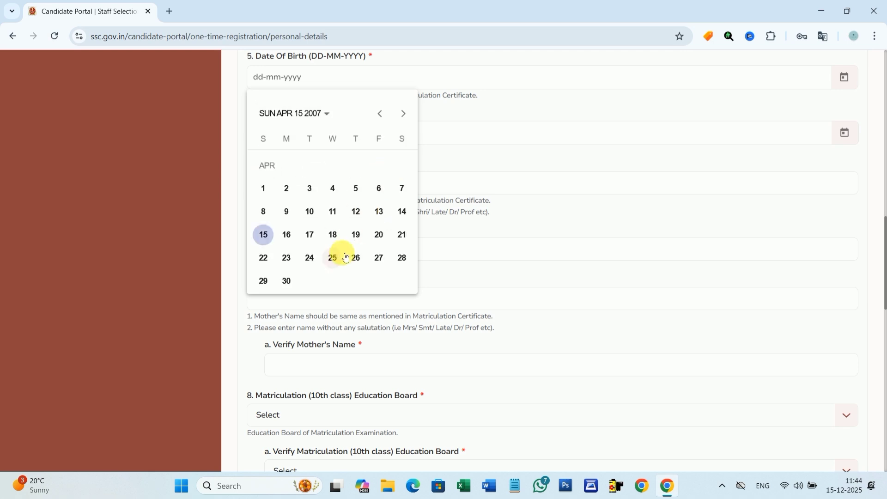
click(402, 258)
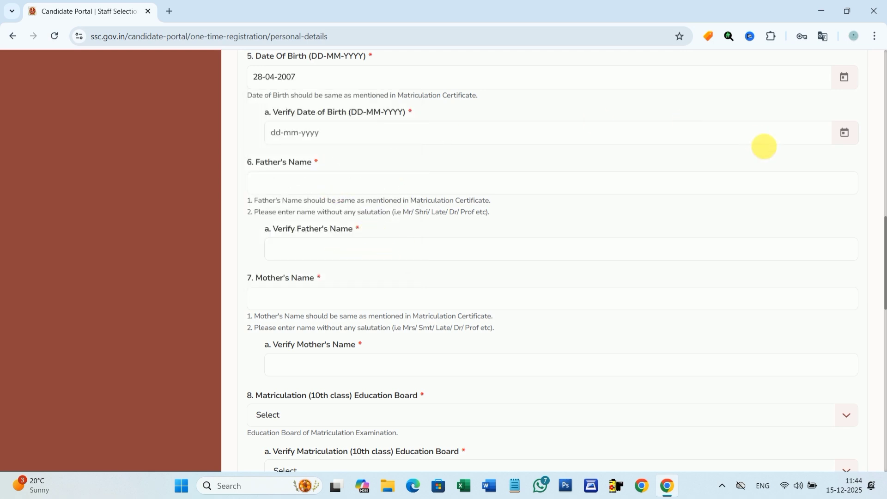
Pick 28-04-2007 again in the Verify Date of Birth calendar.
click(844, 133)
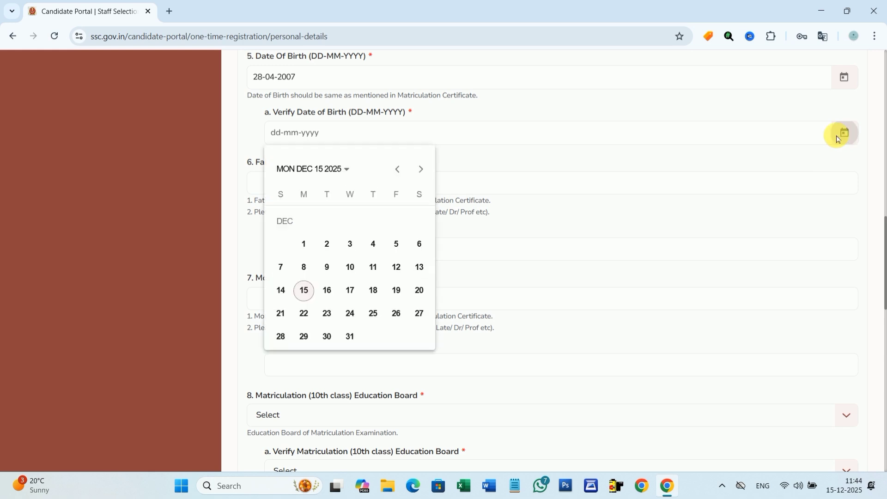
click(327, 168)
click(397, 170)
click(412, 272)
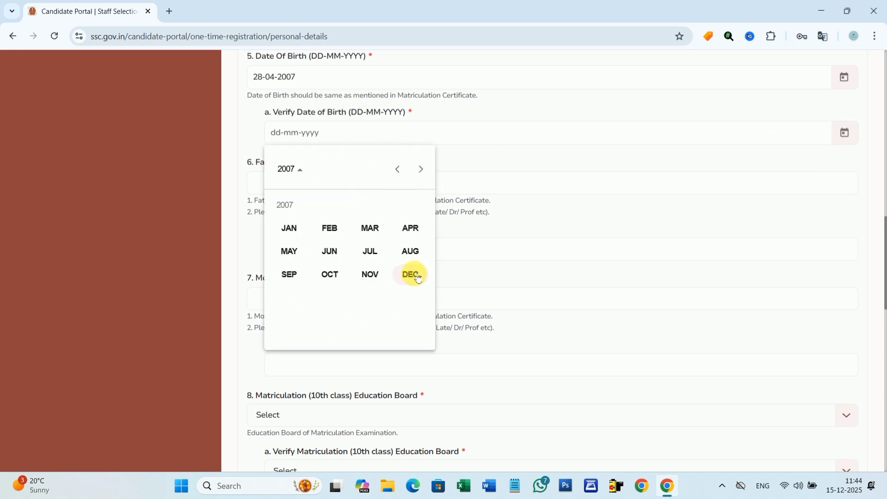
click(410, 227)
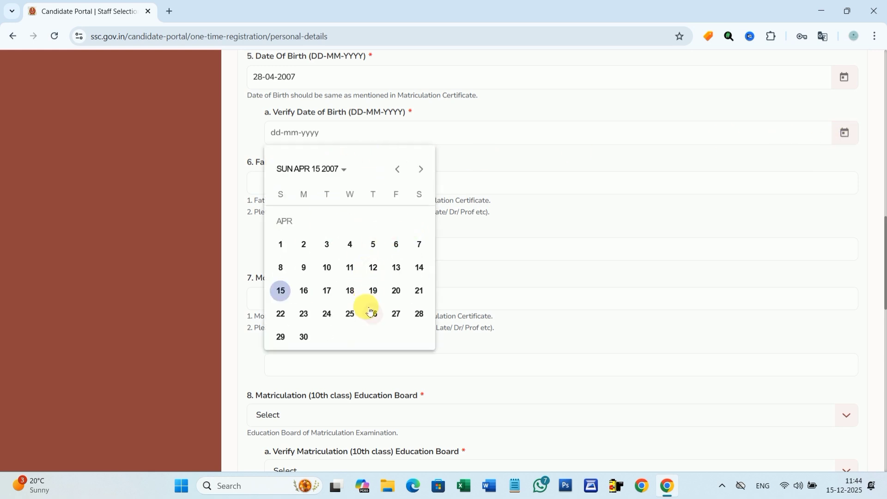
click(418, 313)
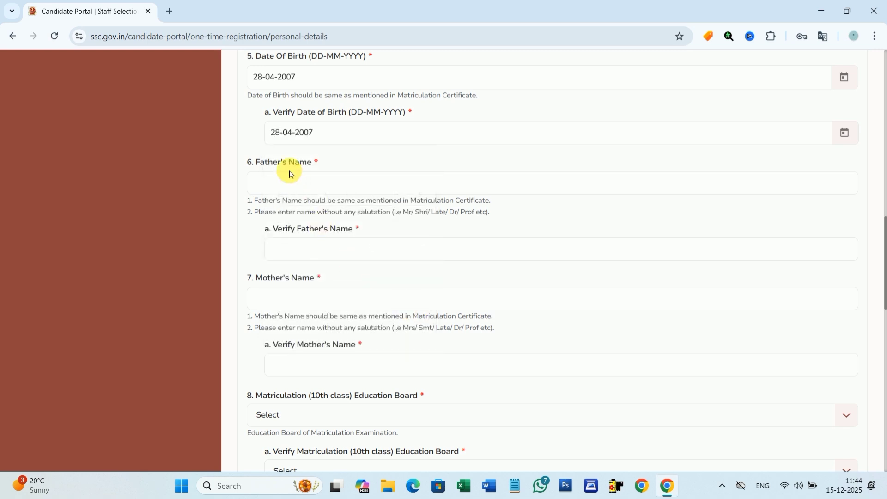
click(300, 186)
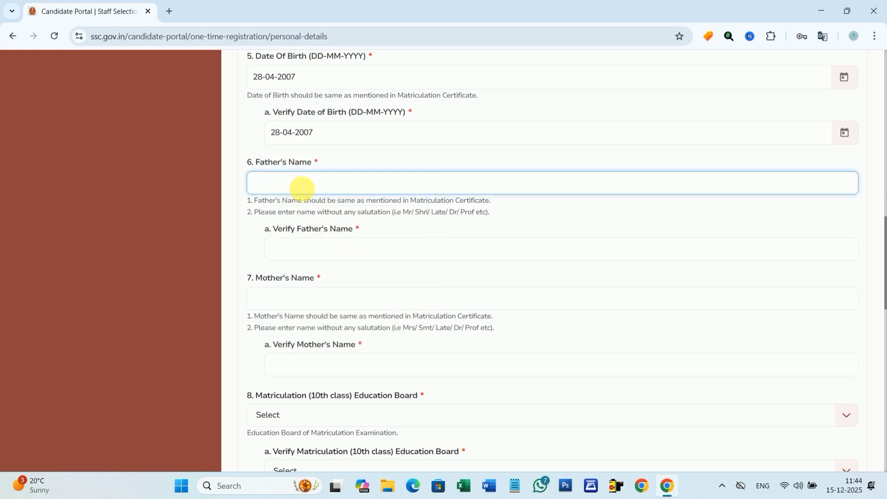
Enter the father's and mother's names, retyping each in its verify field.
text(R)
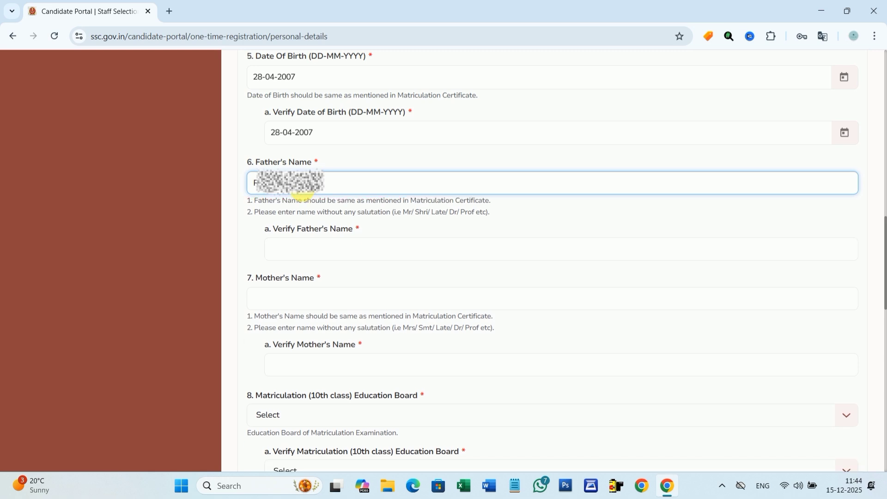
text(V)
key(Tab)
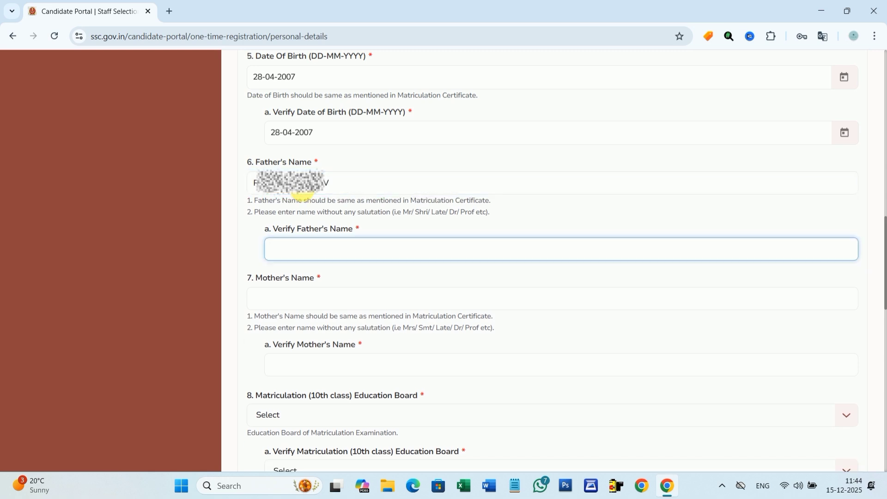
text(R)
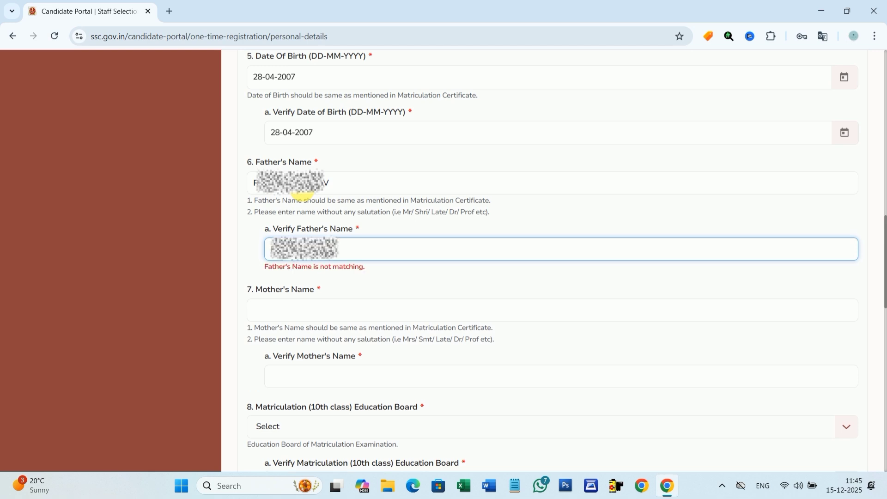
text(AV)
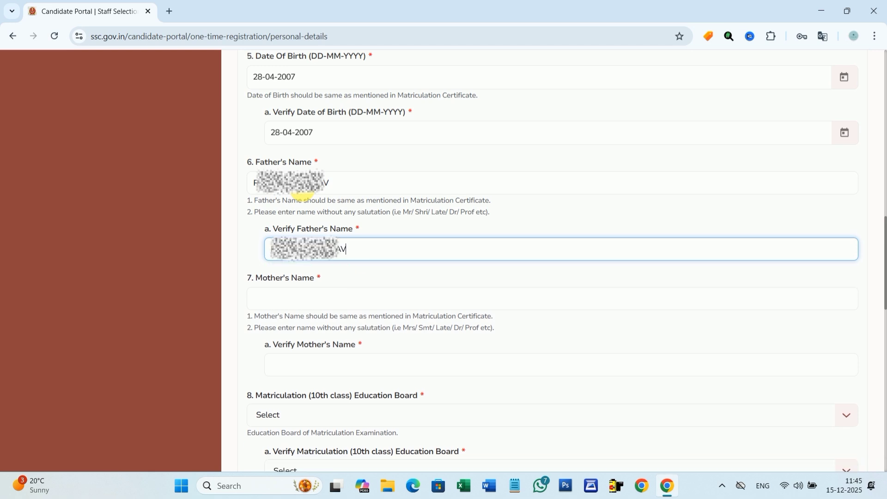
key(Tab)
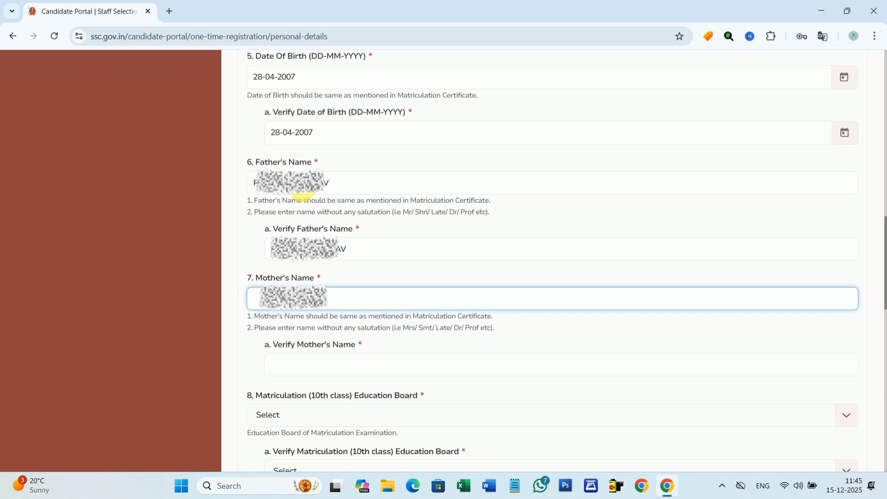
text(G)
key(Tab)
text(GU)
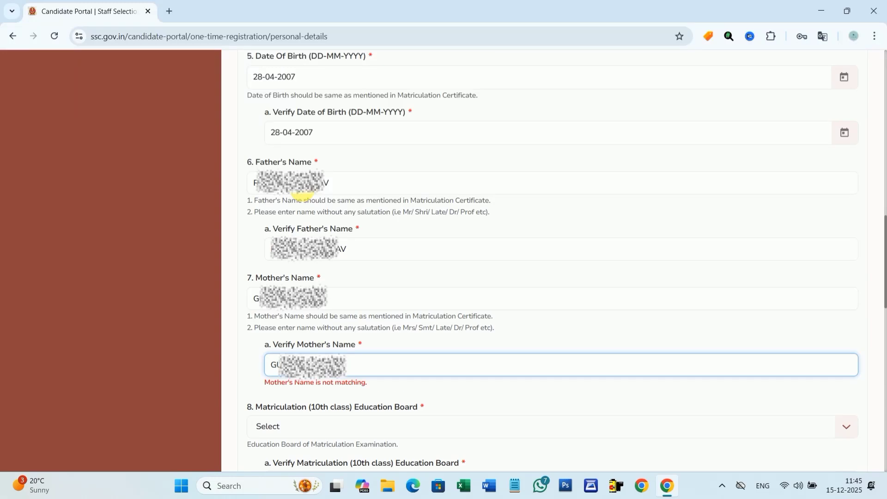
text(I)
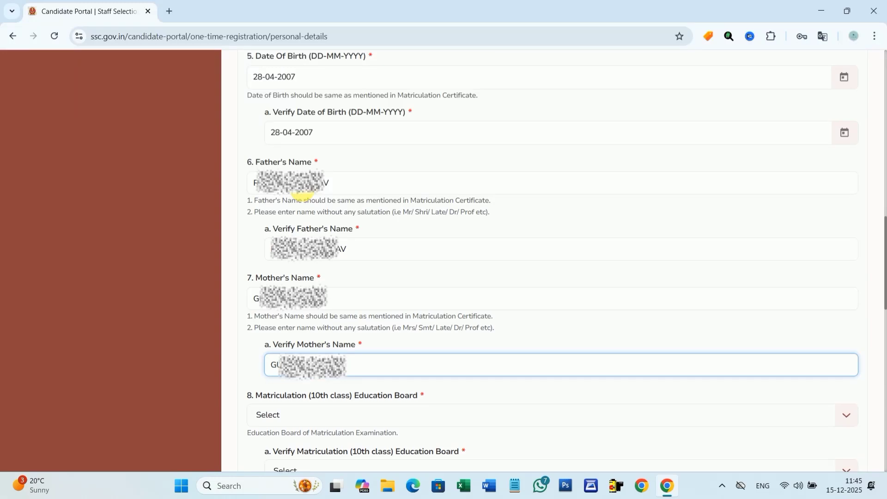
Select the Uttar Pradesh high school board as matriculation board in both board fields.
scroll(337, 162, down, 5)
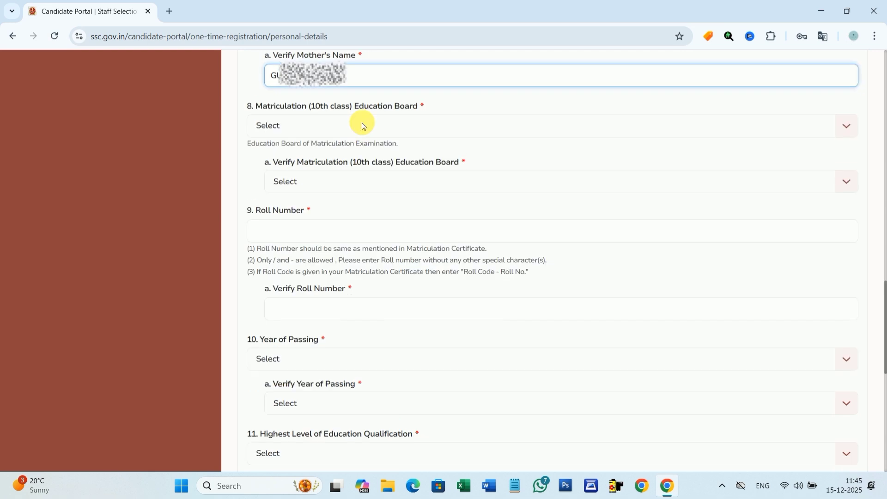
click(321, 129)
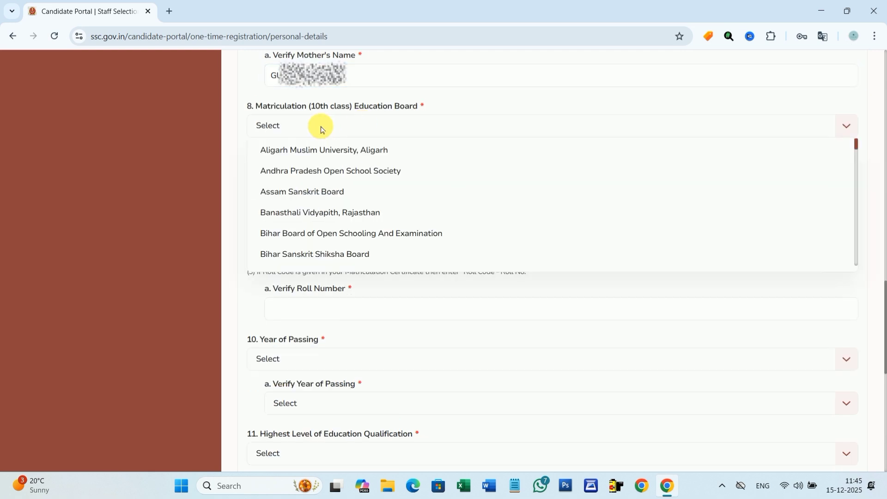
scroll(441, 198, down, 3)
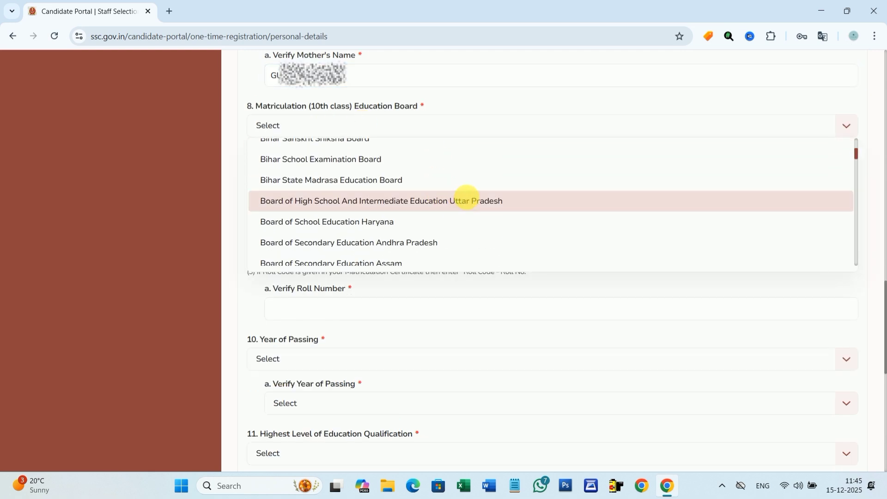
click(444, 201)
click(368, 183)
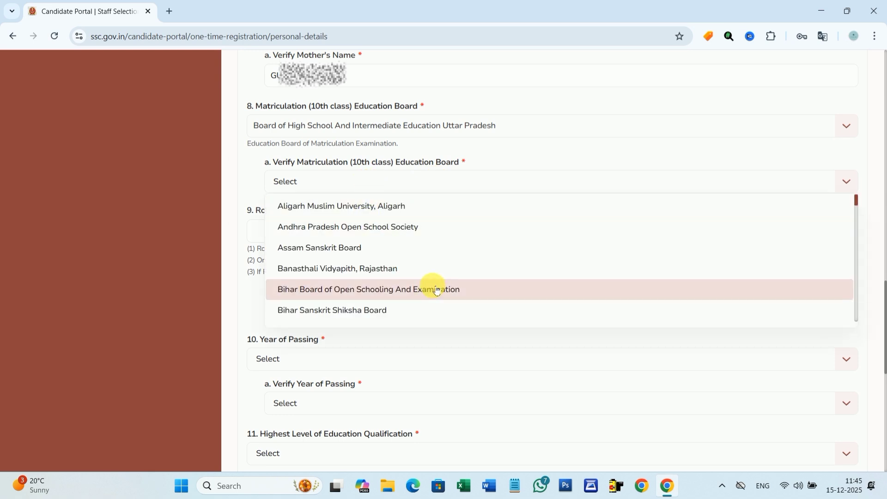
scroll(433, 286, down, 3)
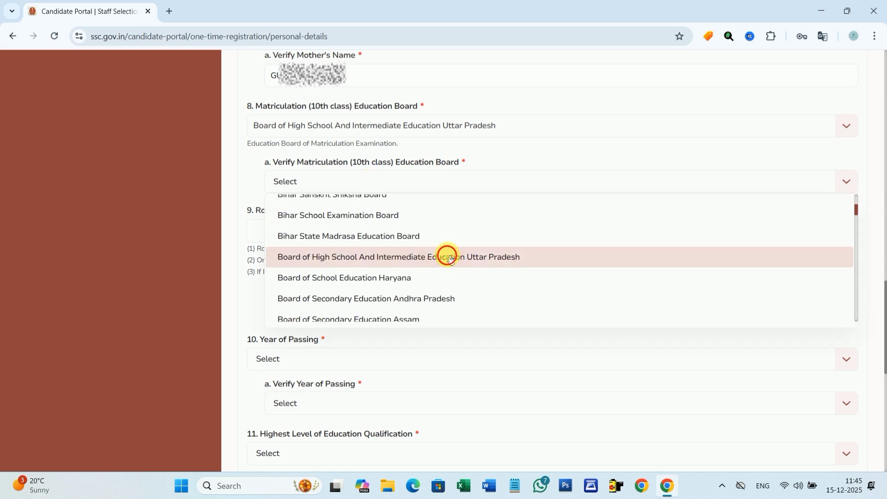
click(455, 258)
Enter the matriculation roll number and repeat it in the verify roll number field.
click(306, 234)
key(ctrl+v)
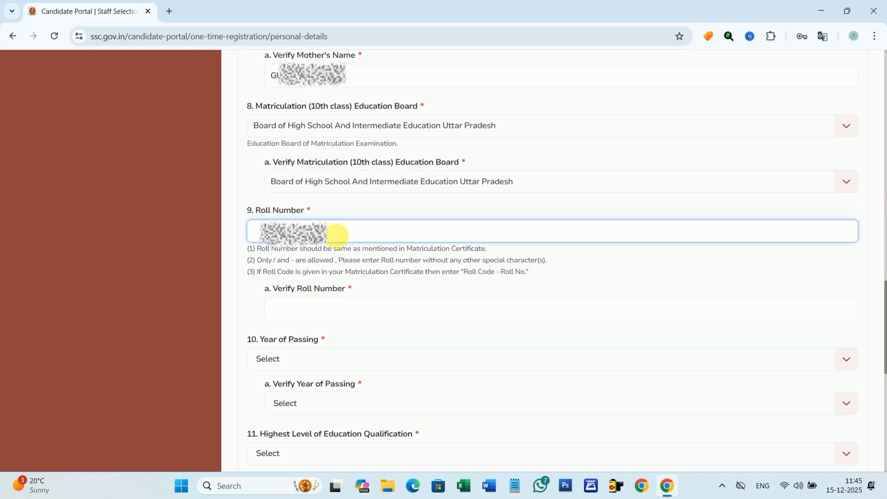
text(12)
key(Tab)
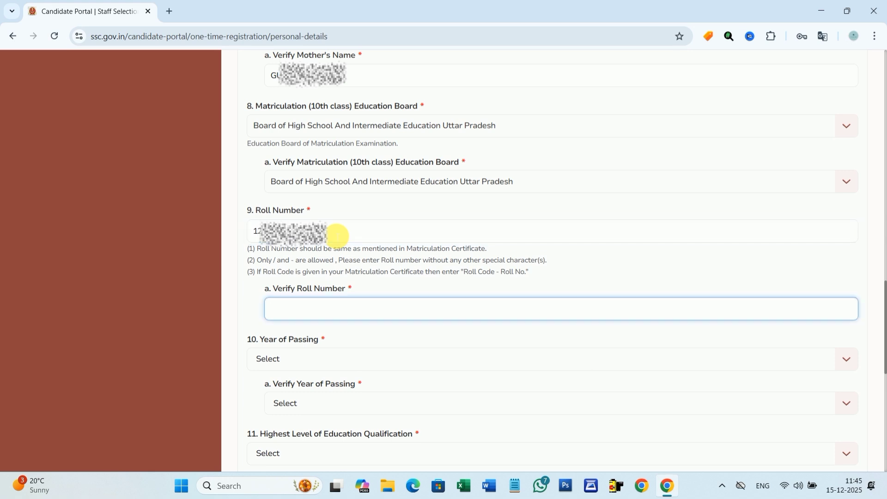
text(1)
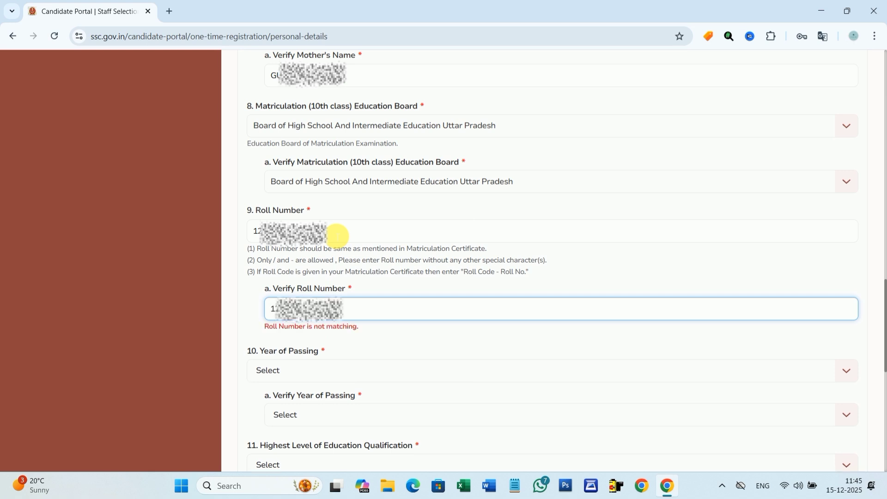
text(2?)
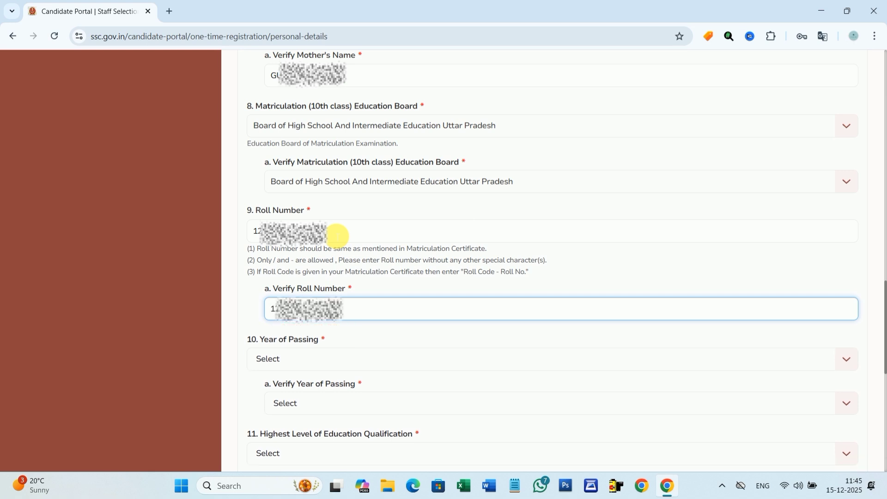
key(Tab)
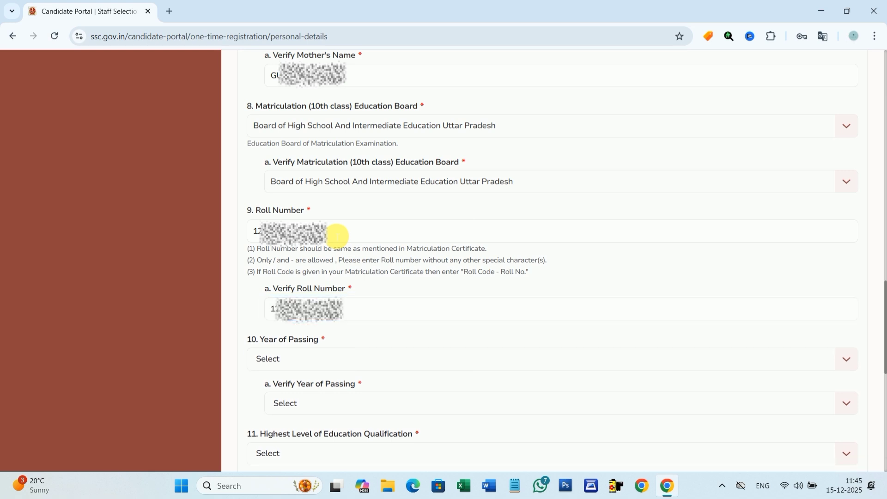
Set Year of Passing and Verify Year of Passing to 2023.
click(315, 361)
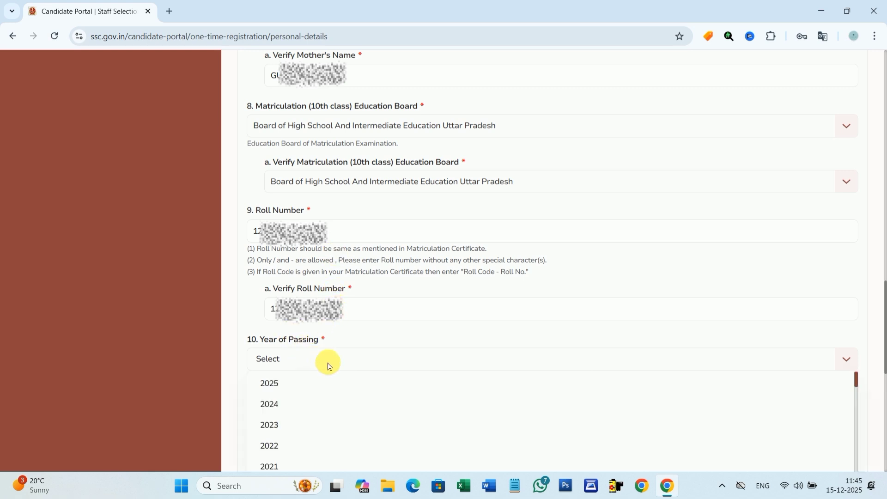
click(284, 425)
click(311, 405)
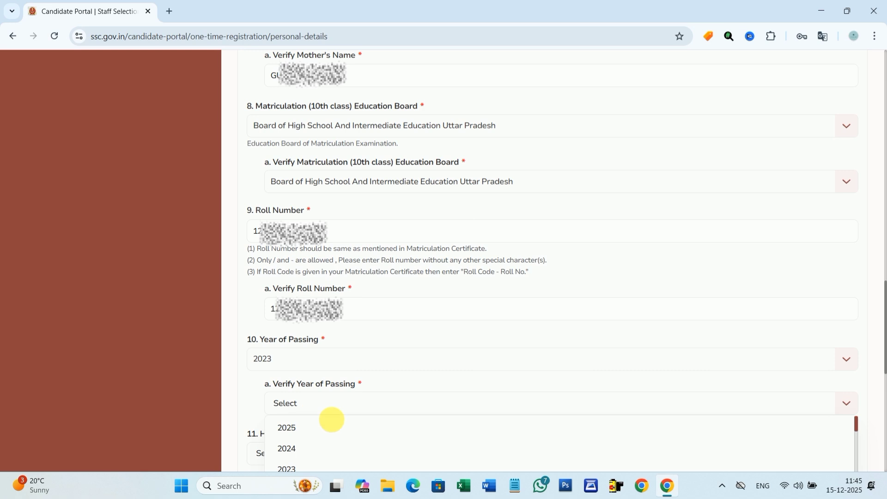
click(316, 467)
Set Highest Qualification and its verify field to Higher Secondary (10+2).
scroll(494, 333, down, 9)
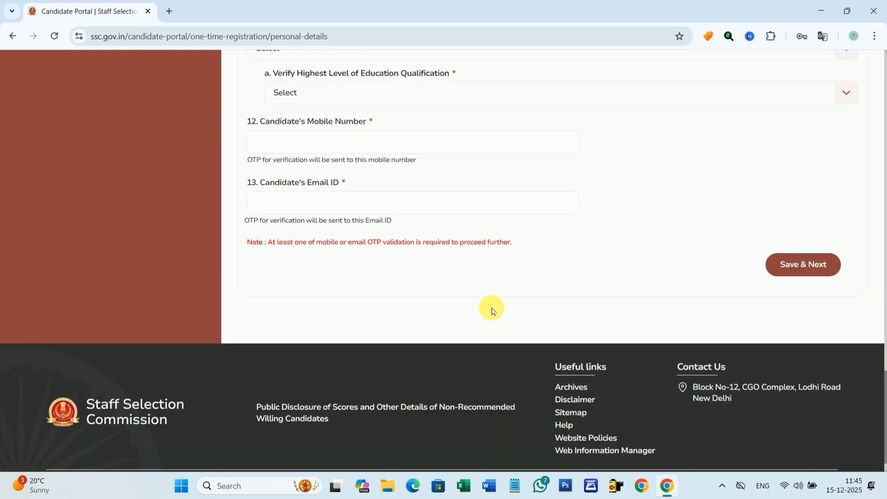
scroll(491, 306, up, 1)
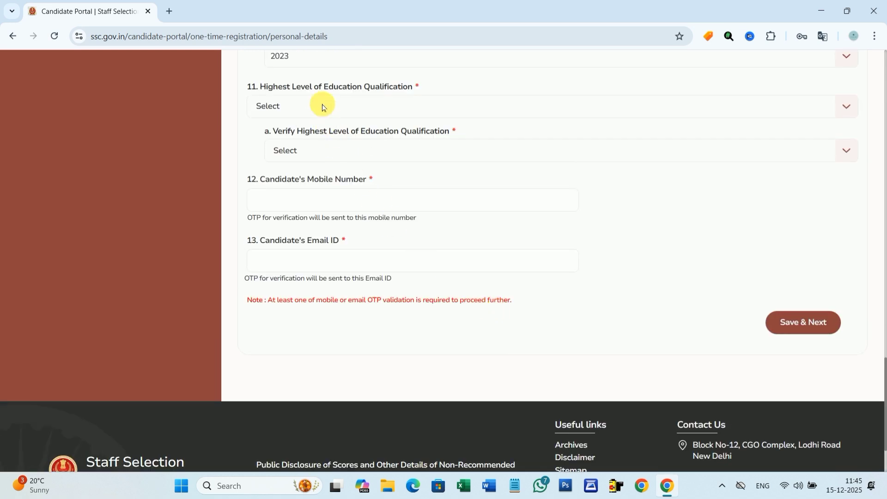
click(347, 106)
click(358, 153)
click(349, 162)
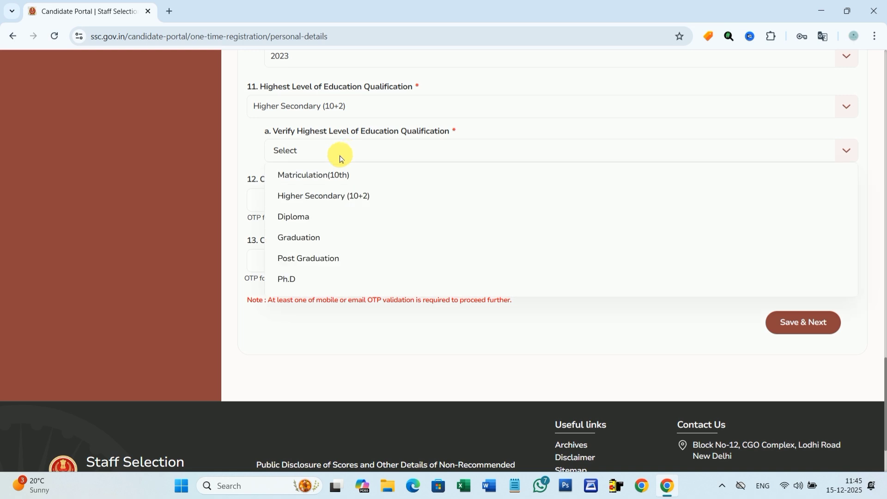
click(353, 196)
click(334, 202)
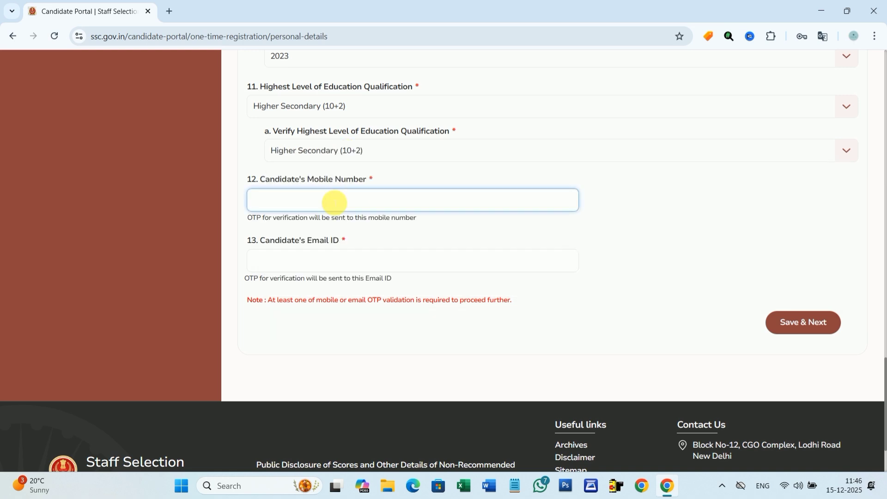
Enter the candidate's mobile number and e-mail address.
text(8)
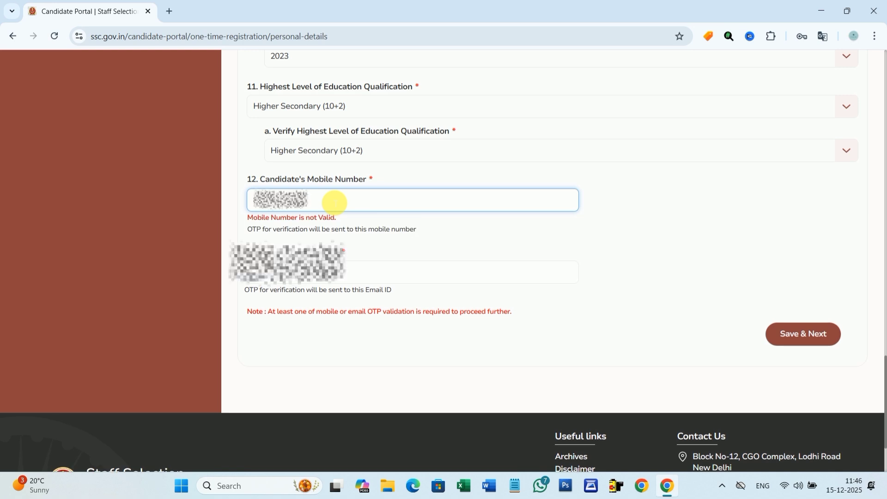
text(*)
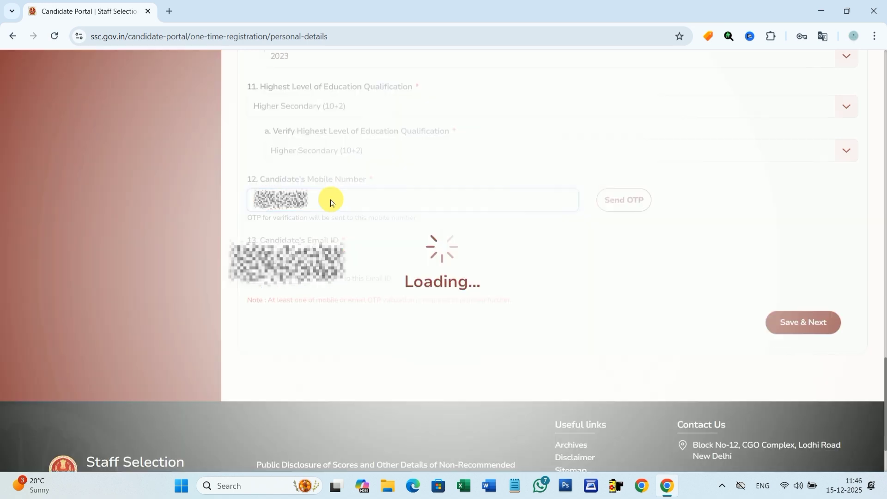
key(Tab)
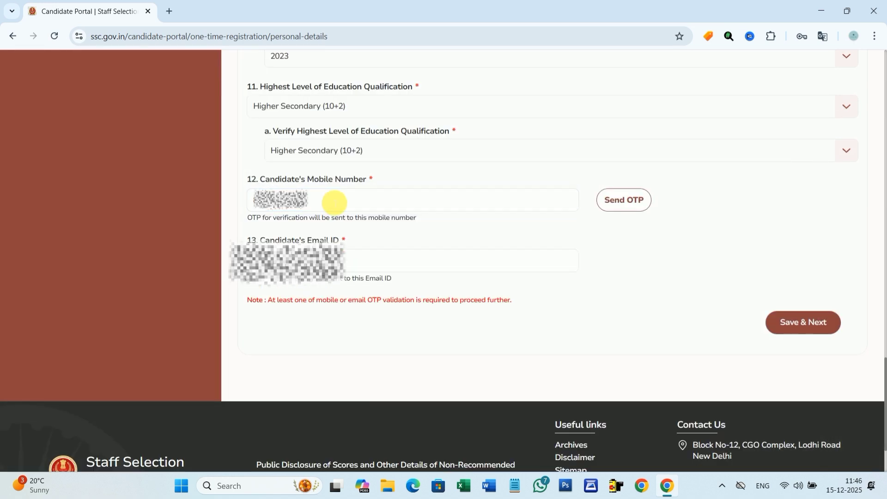
key(Tab)
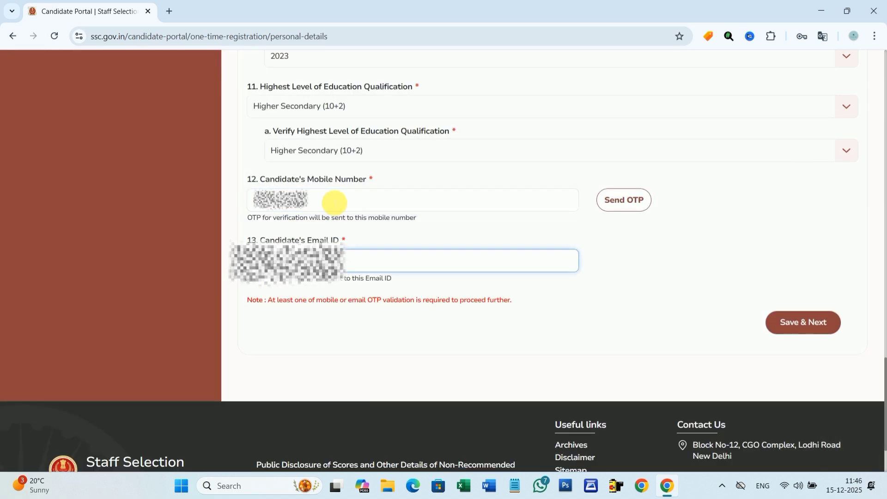
text(*)
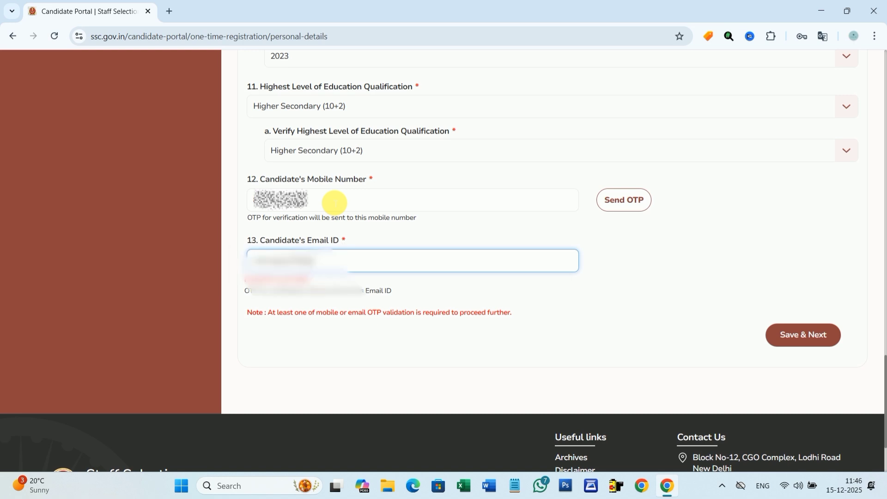
text(maiom)
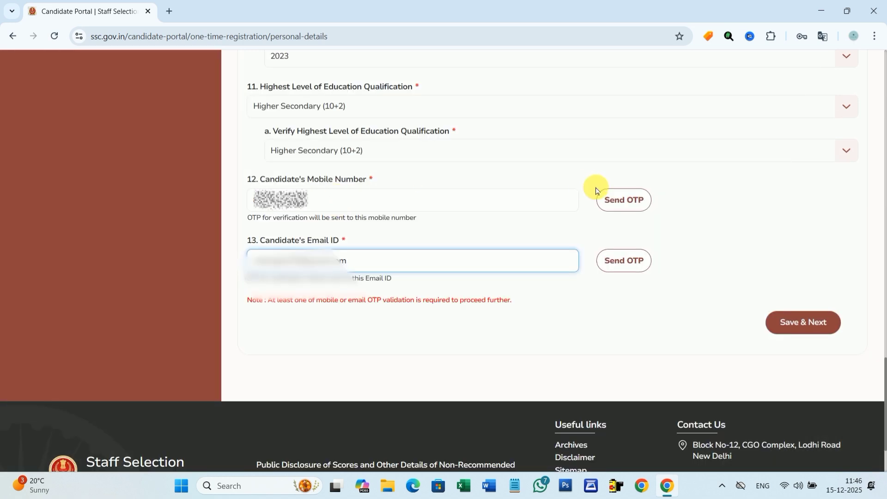
Validate the mobile number with its OTP, then save the personal details and dismiss the success message.
click(622, 200)
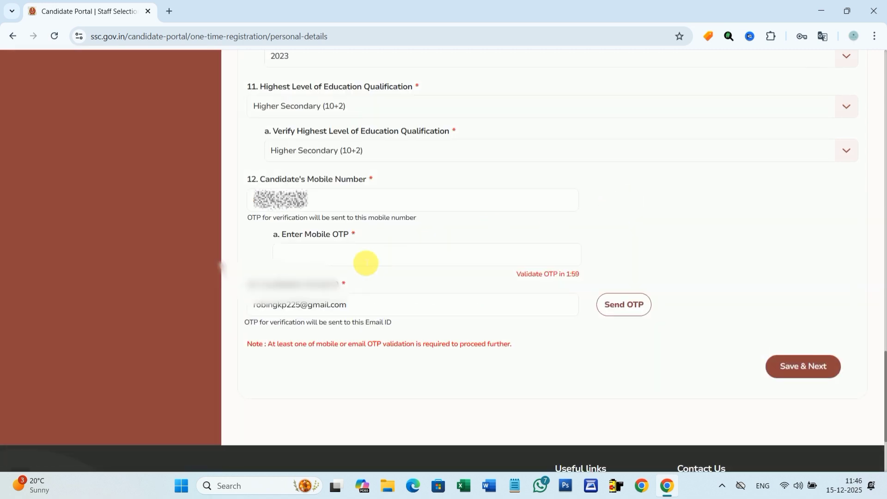
click(366, 263)
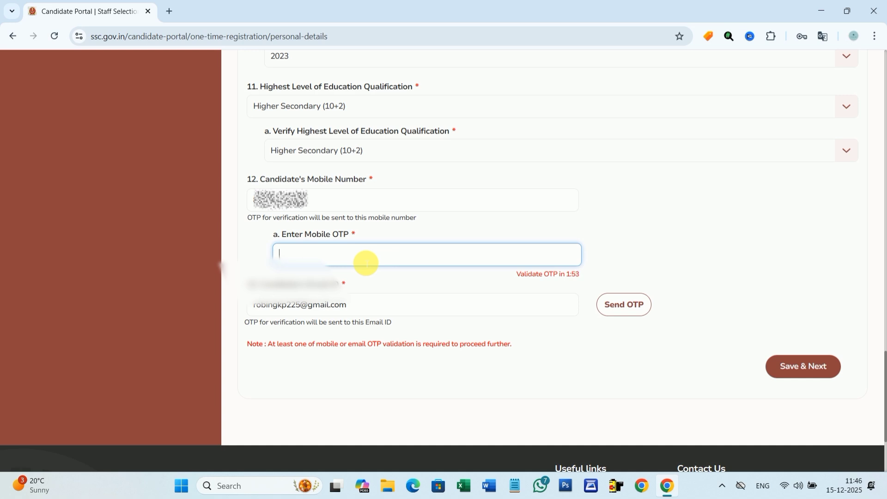
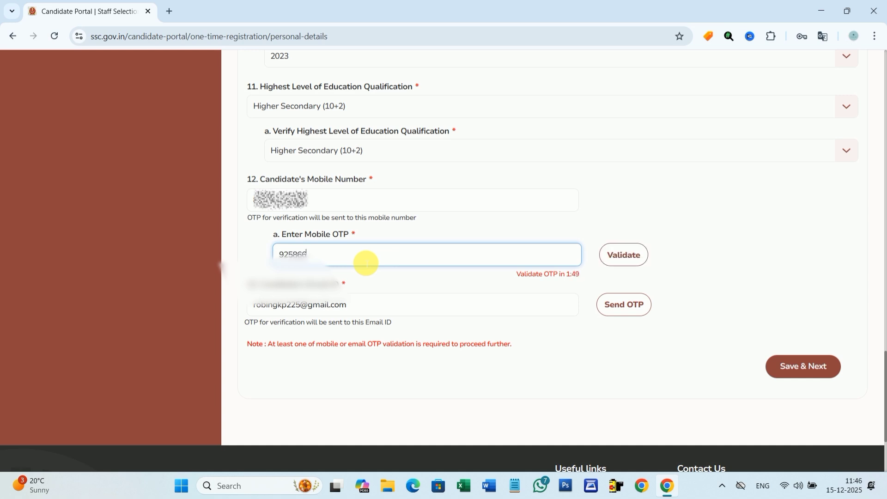
click(630, 255)
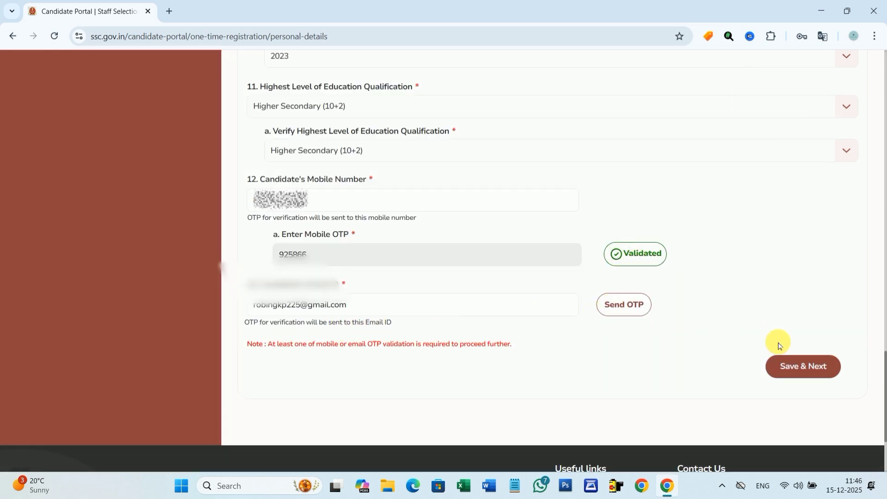
click(814, 365)
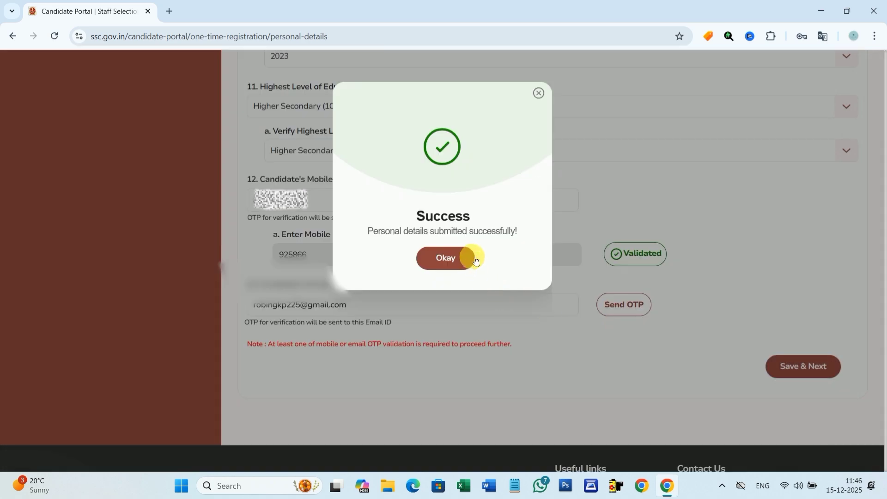
click(472, 258)
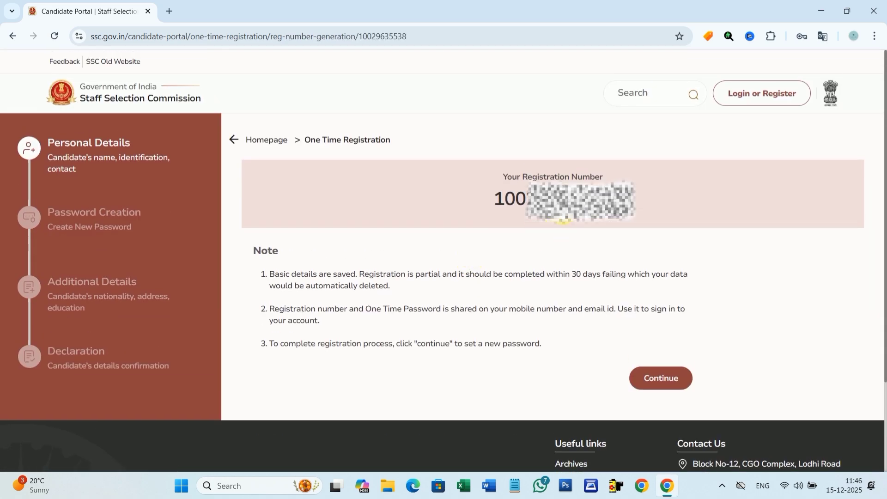
Select the generated registration number and continue to the sign-in page.
double_click(560, 210)
key(ctrl+c)
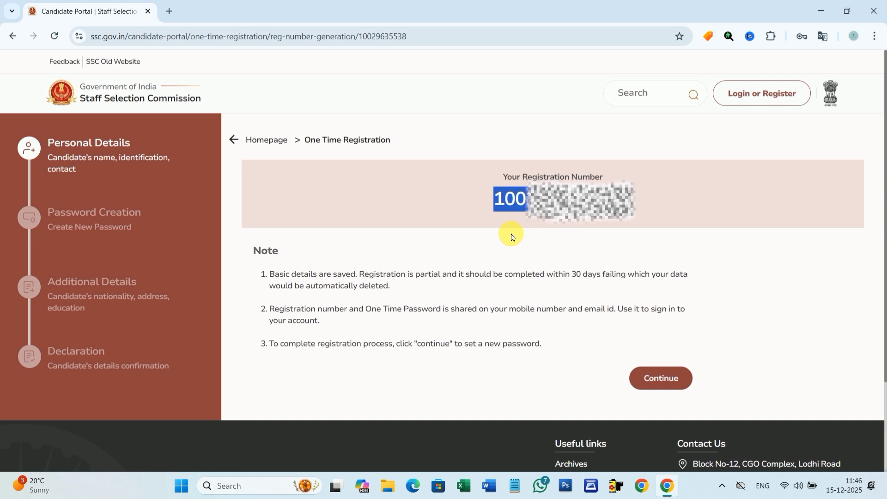
click(667, 382)
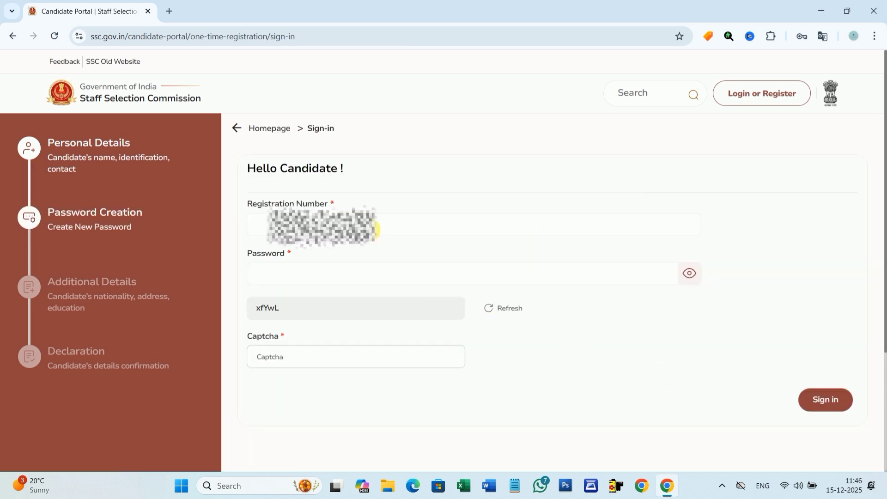
Sign in with the new registration number, the one-time password and the displayed captcha.
key(ctrl+v)
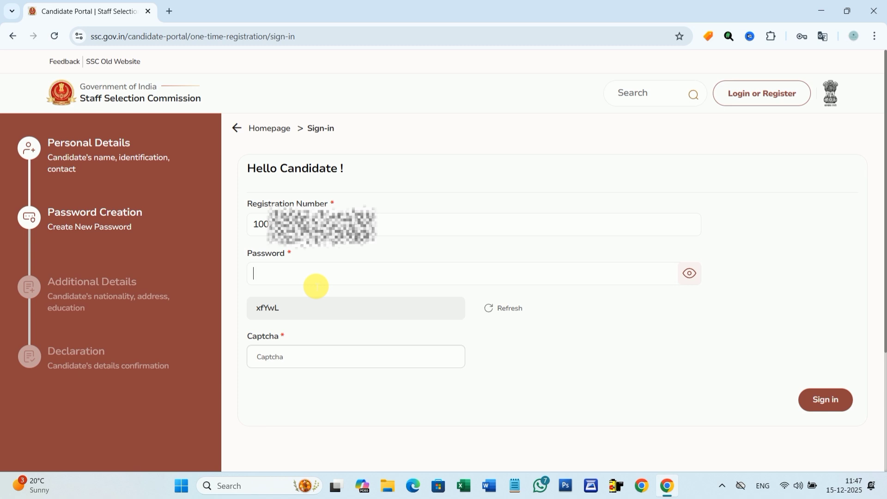
text(••••••)
click(689, 273)
click(330, 364)
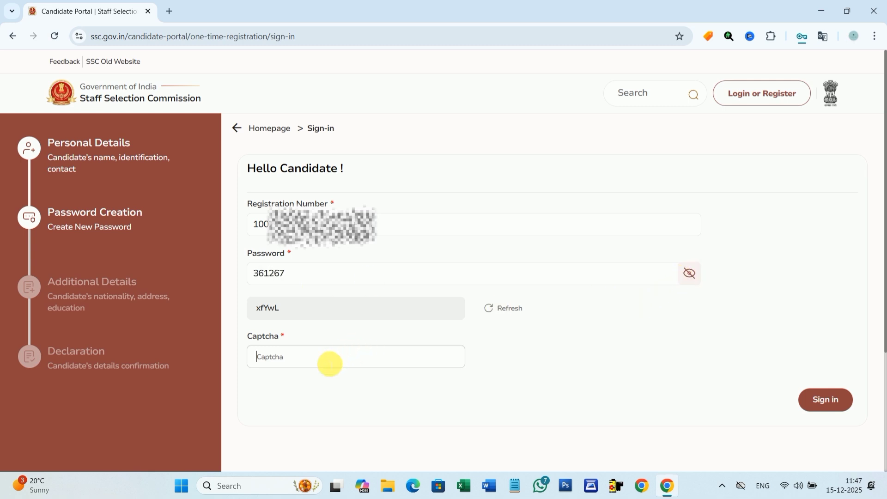
text(x)
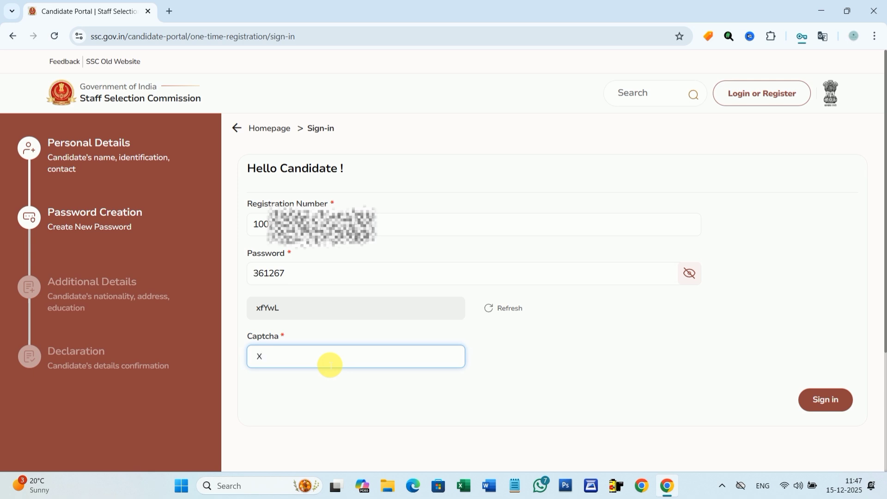
key(BackSpace)
text(x)
text(f)
text(Ywl)
text(L)
click(832, 399)
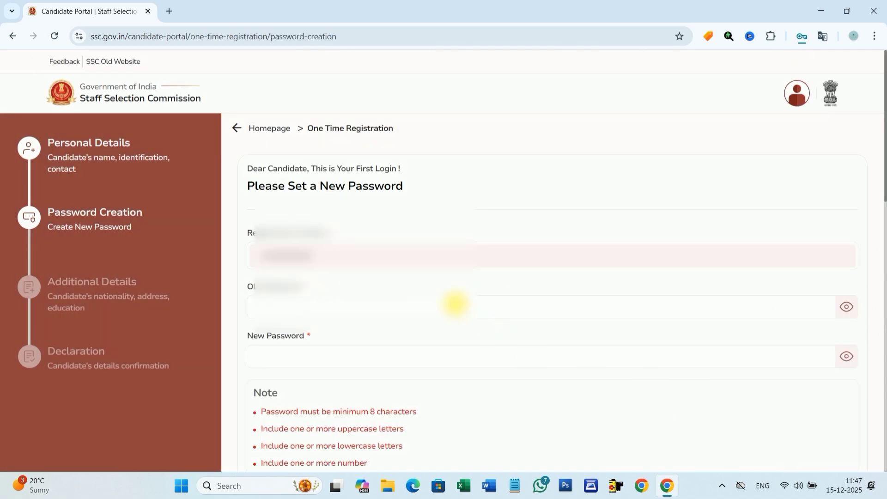
Enter the old password, a new password and its matching confirmation, revealing the new password to check it.
scroll(453, 300, down, 4)
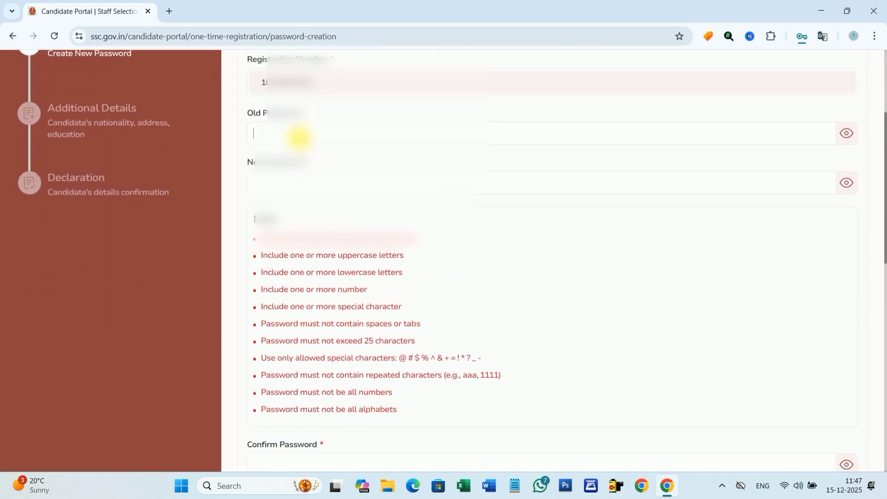
click(299, 136)
text(•)
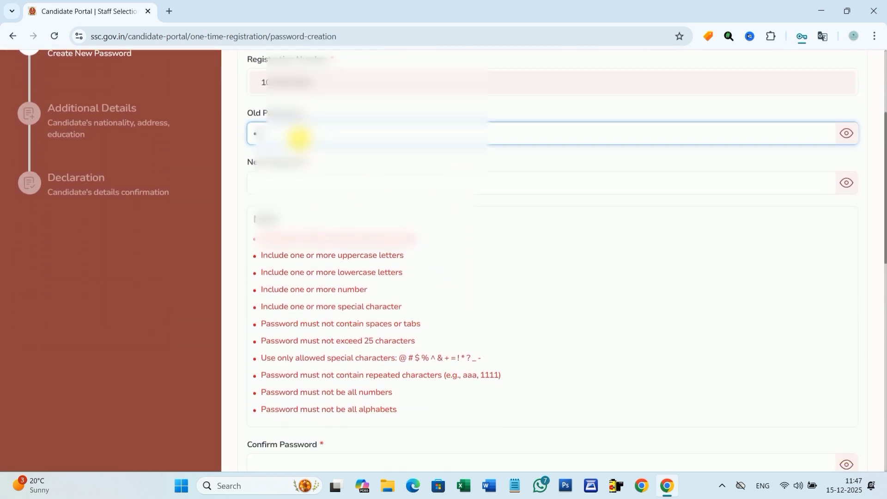
key(Tab)
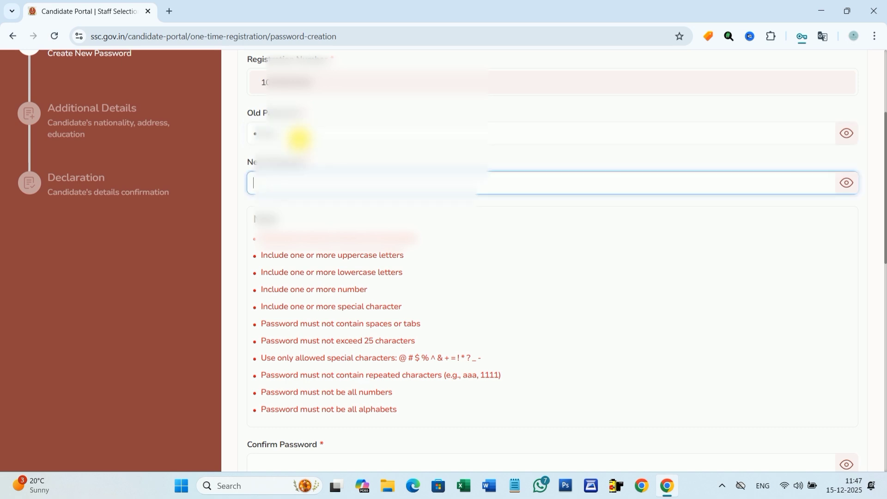
text(•)
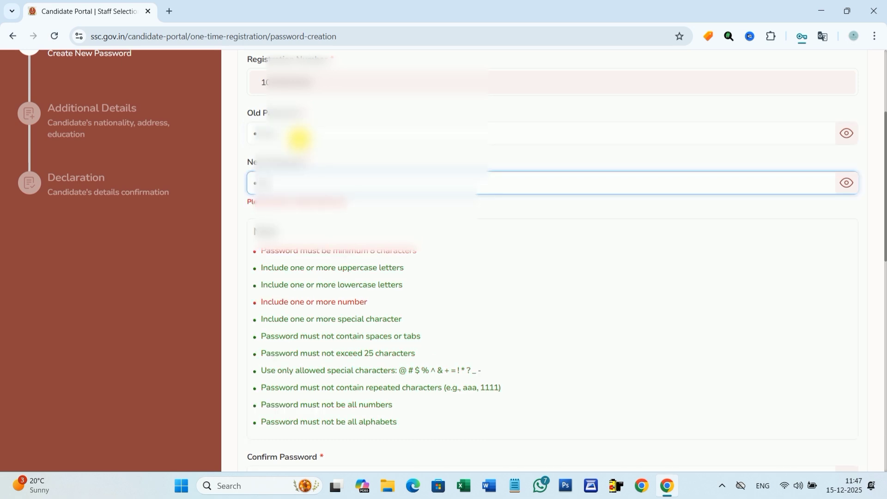
text(•)
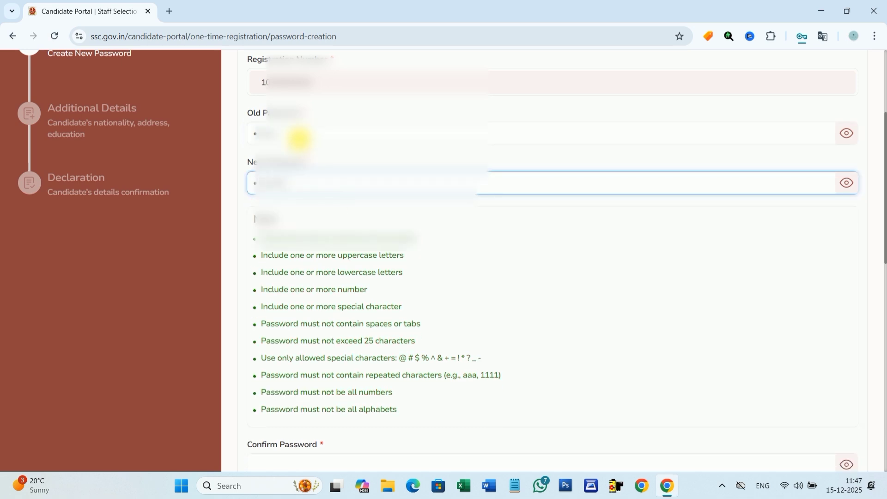
key(Tab)
text(•••)
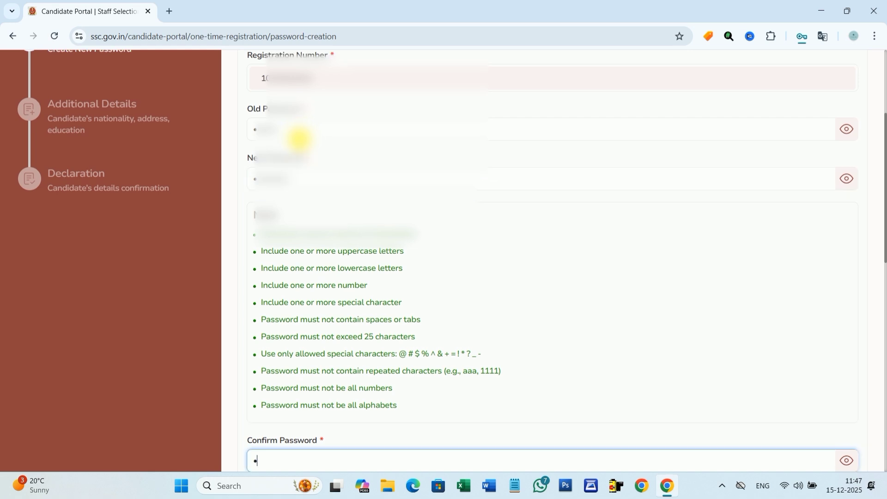
text(••••••)
click(847, 178)
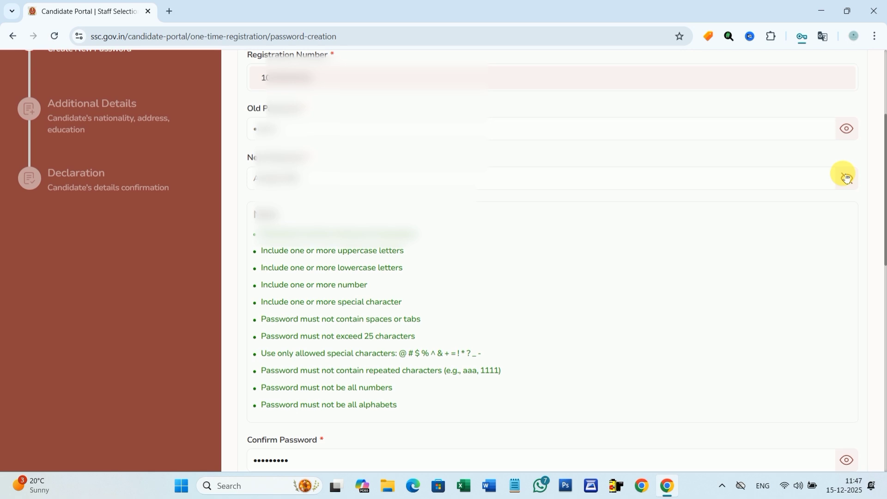
scroll(846, 177, down, 7)
scroll(843, 178, down, 2)
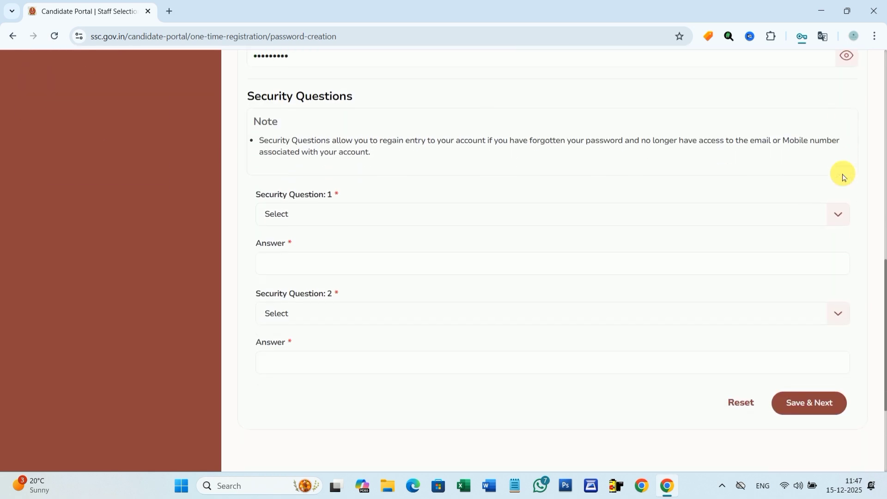
Choose the birth-city security question as question 1 and enter its answer.
click(356, 221)
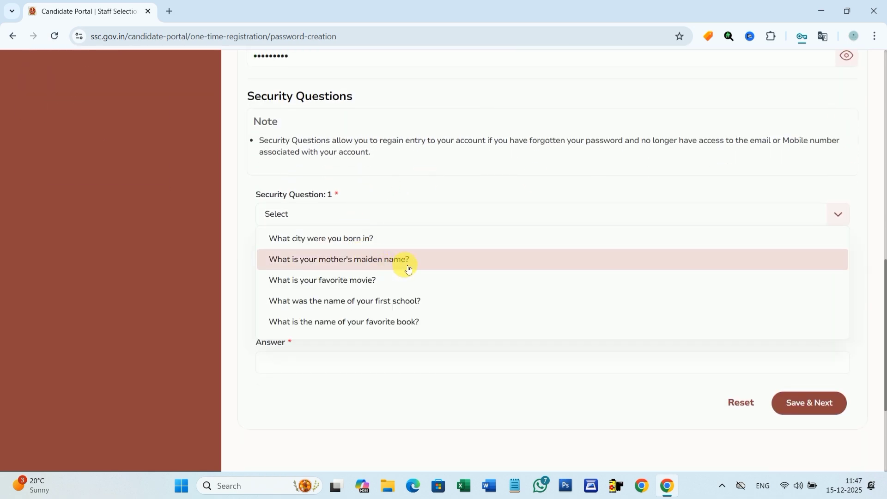
click(390, 239)
click(310, 268)
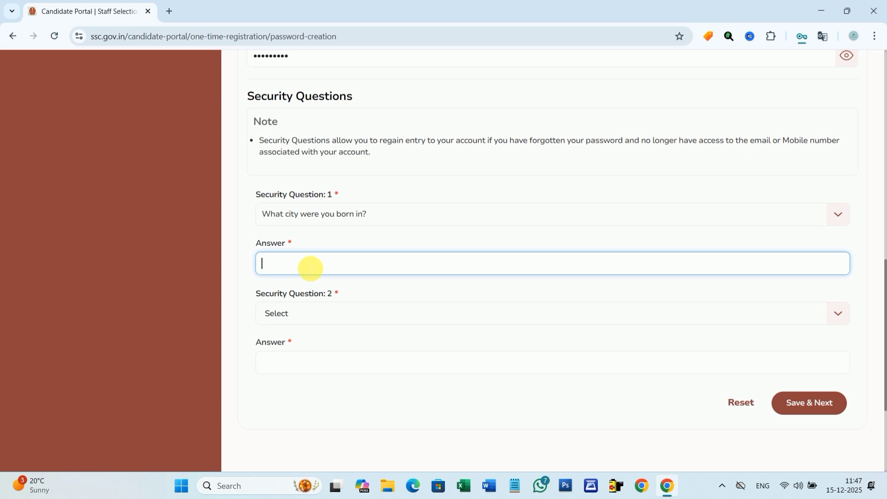
scroll(307, 265, down, 3)
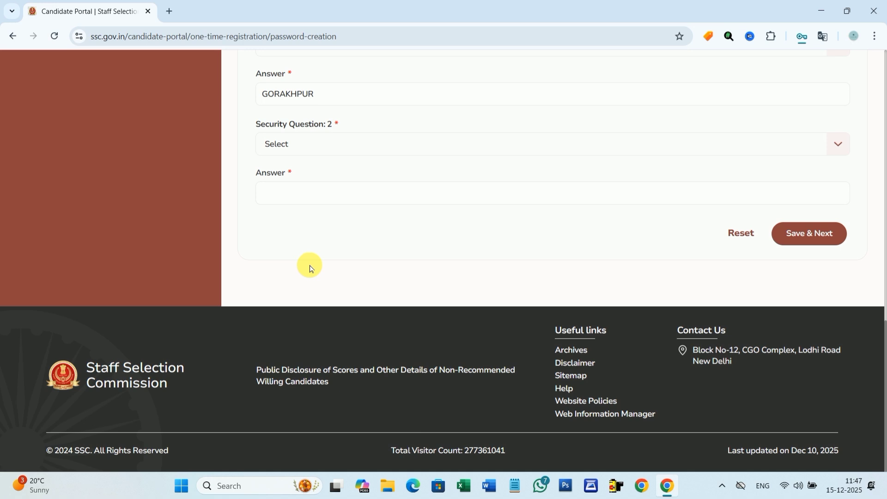
scroll(328, 246, up, 1)
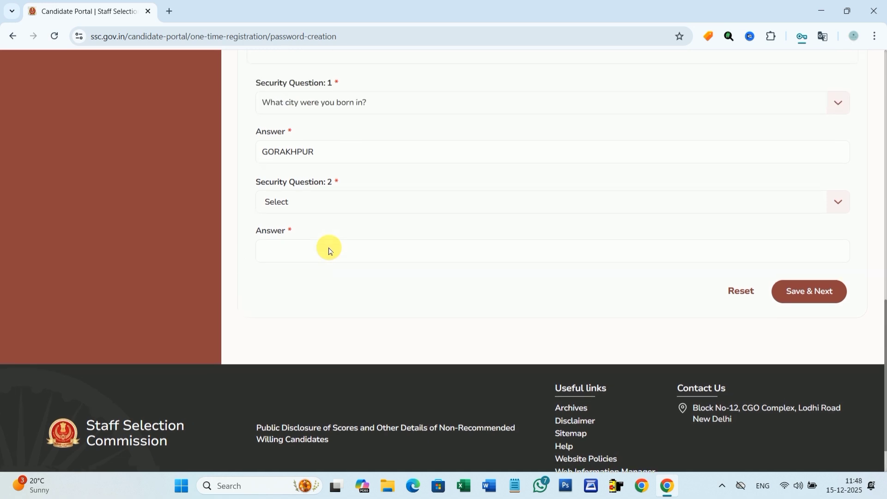
Choose the favourite-book question as question 2, answer it, save, and acknowledge the success message.
click(318, 200)
click(440, 292)
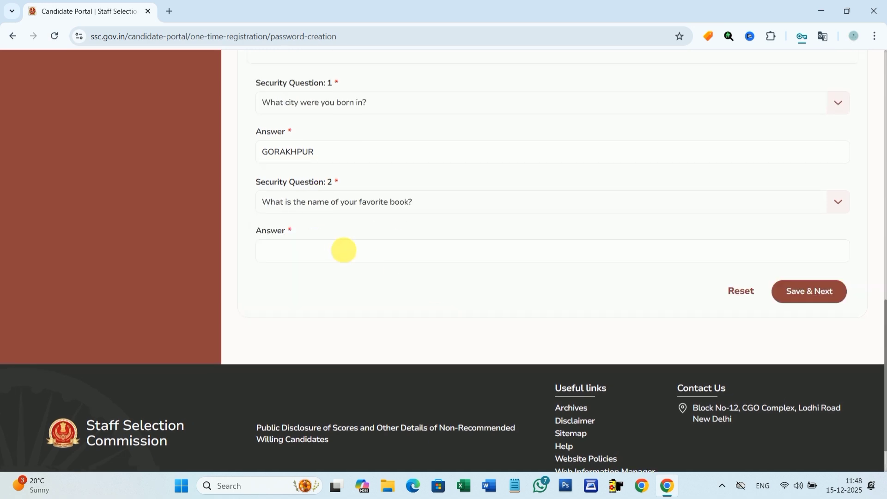
click(332, 259)
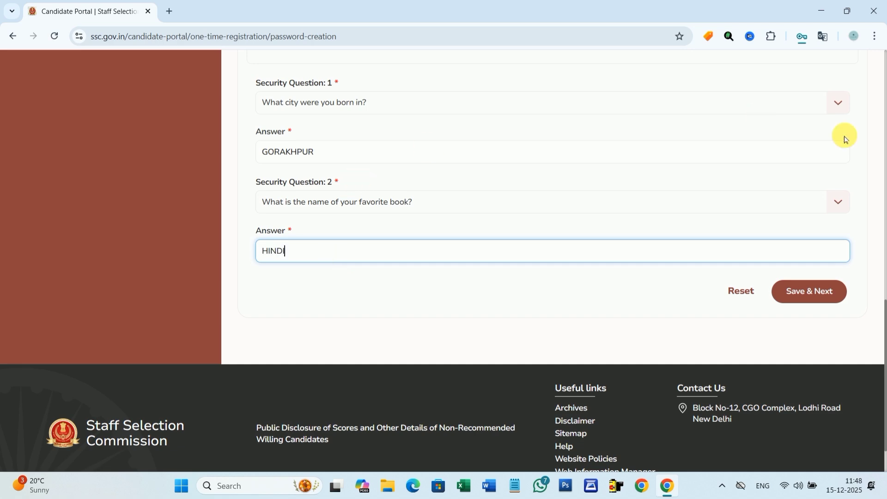
click(821, 285)
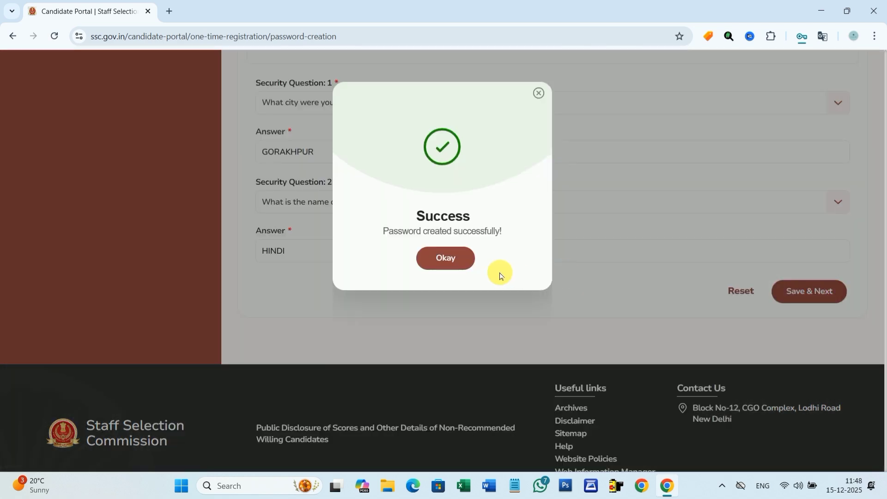
click(454, 259)
click(293, 223)
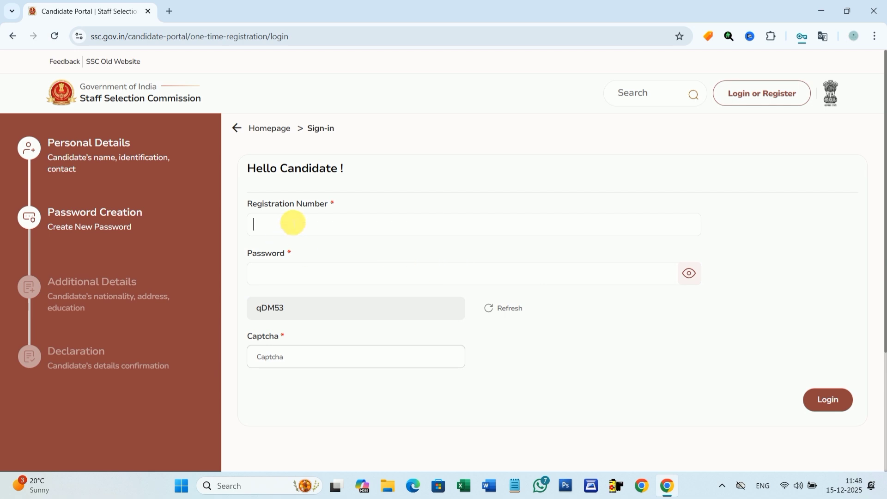
Log in with the registration number, the new password with its capitalisation corrected, and the captcha.
key(ctrl+v)
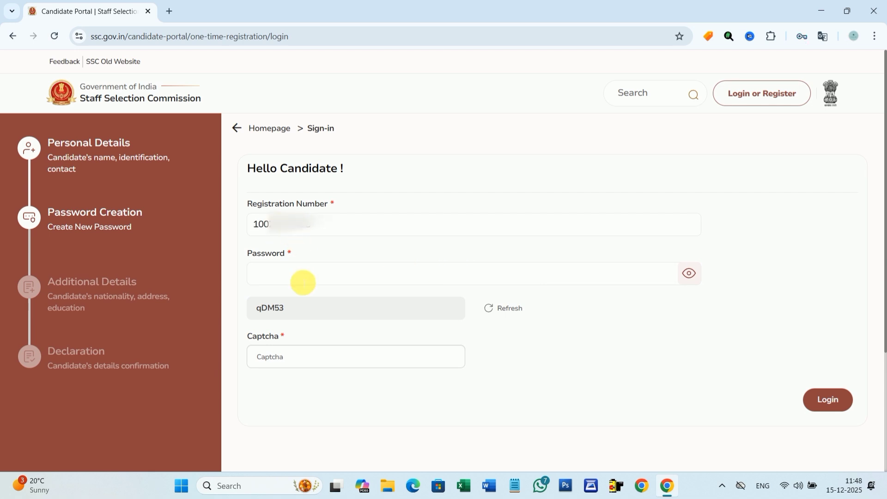
click(302, 278)
text(*********)
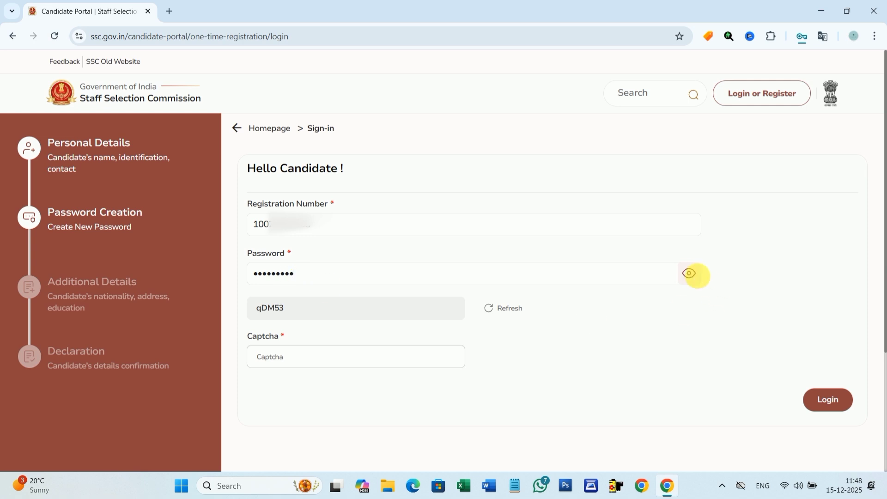
click(690, 276)
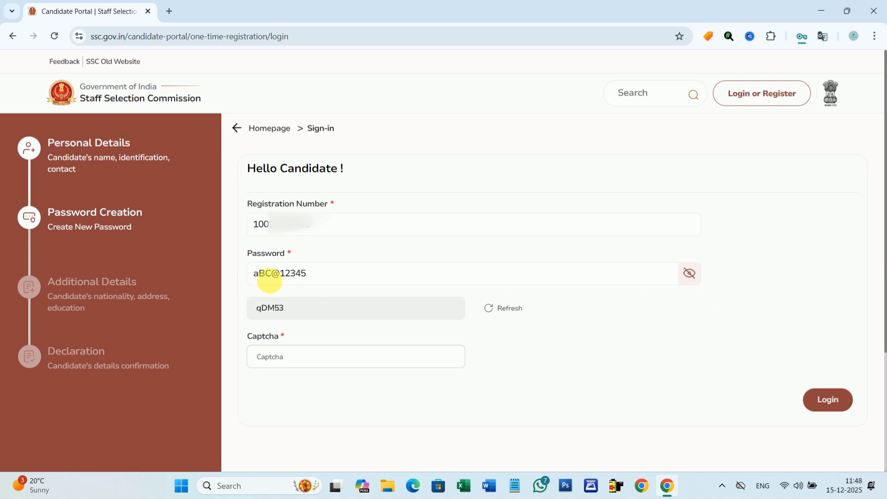
drag(271, 275, 244, 280)
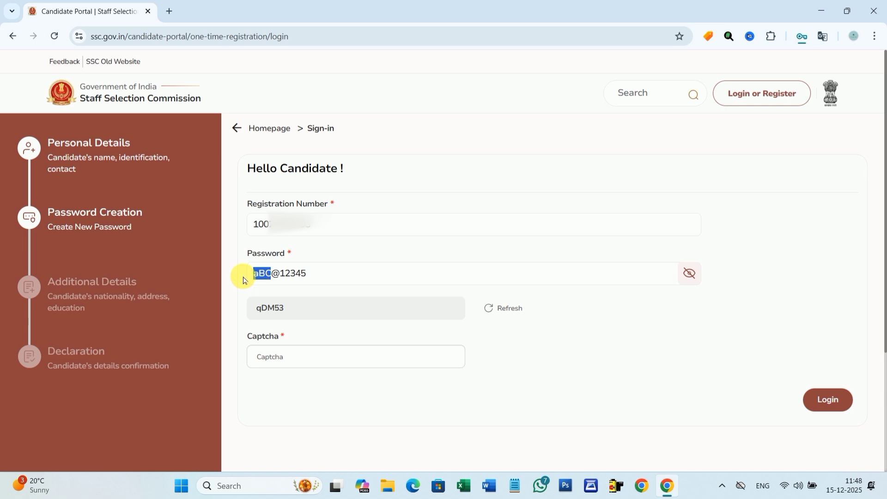
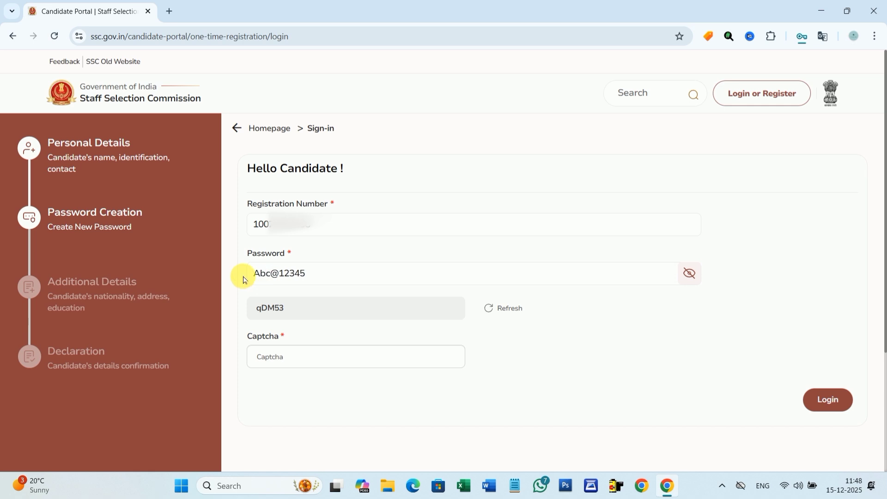
click(298, 361)
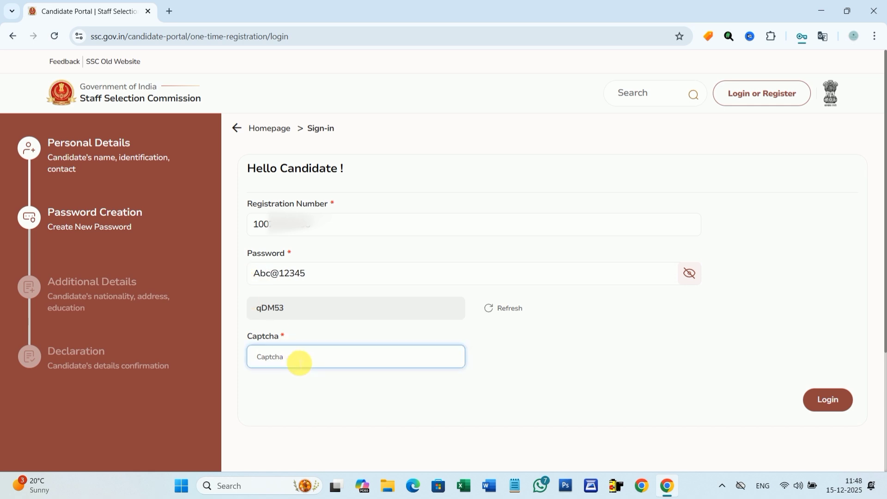
text(qDM53)
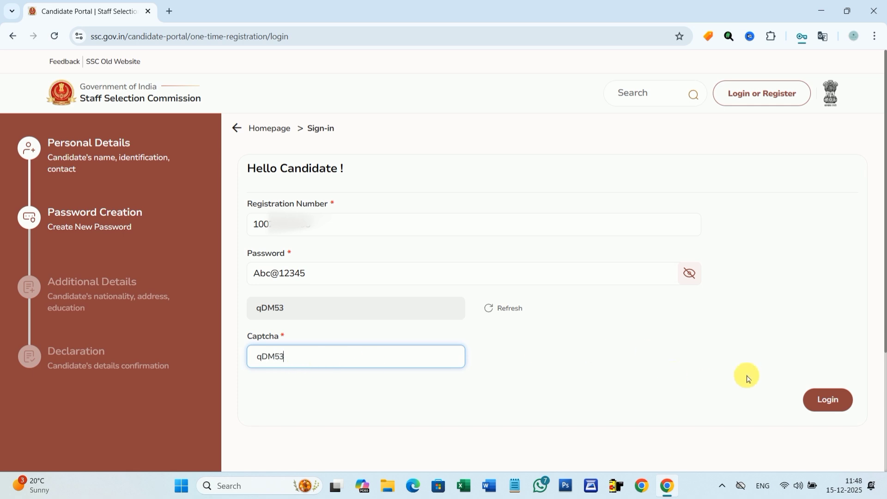
click(828, 400)
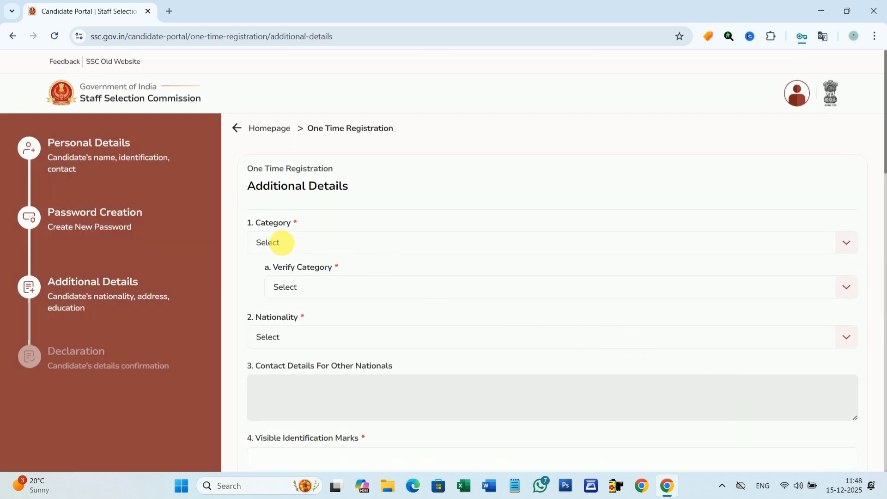
Set Category and Verify Category to OBC and Nationality to Citizen of India.
click(319, 241)
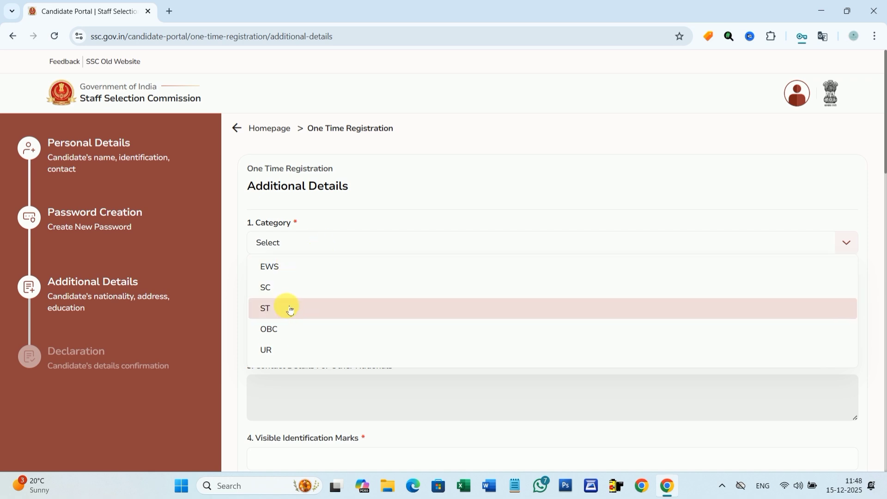
click(292, 331)
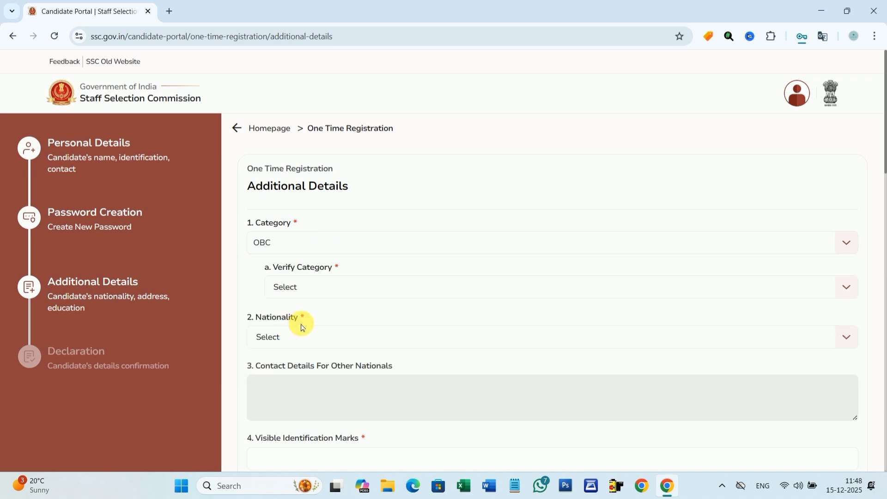
click(326, 292)
click(325, 369)
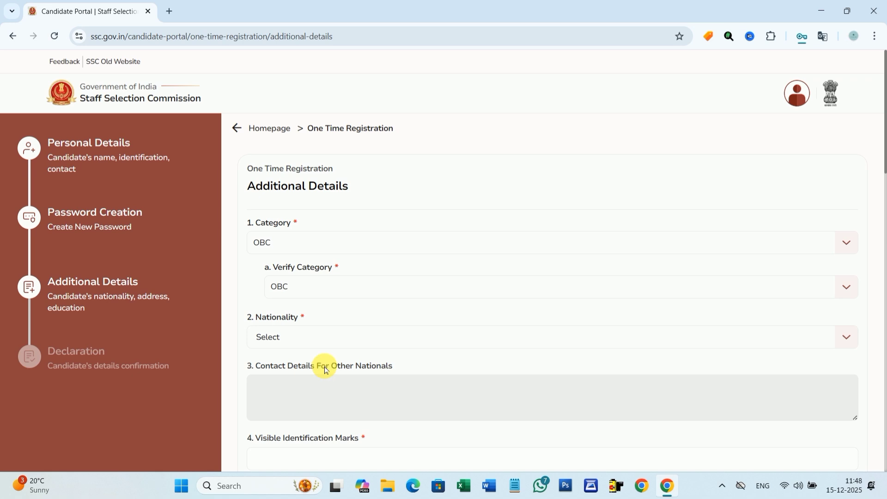
click(340, 337)
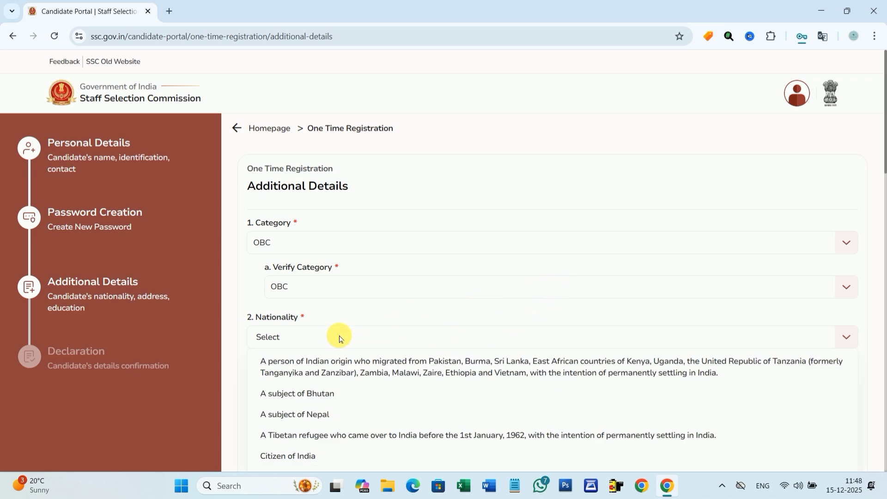
click(316, 456)
Set the visible identification mark to 'A MOLE MARK ON THE FACE' from the suggestions.
scroll(581, 235, down, 5)
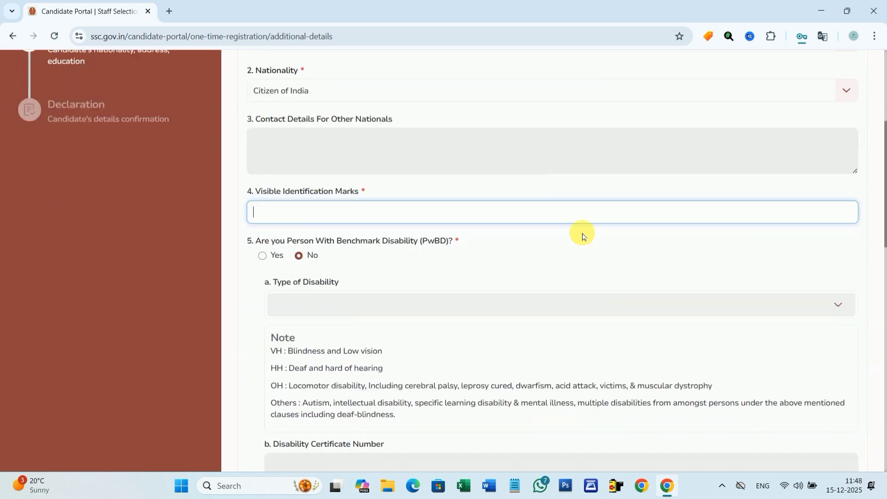
scroll(549, 188, up, 1)
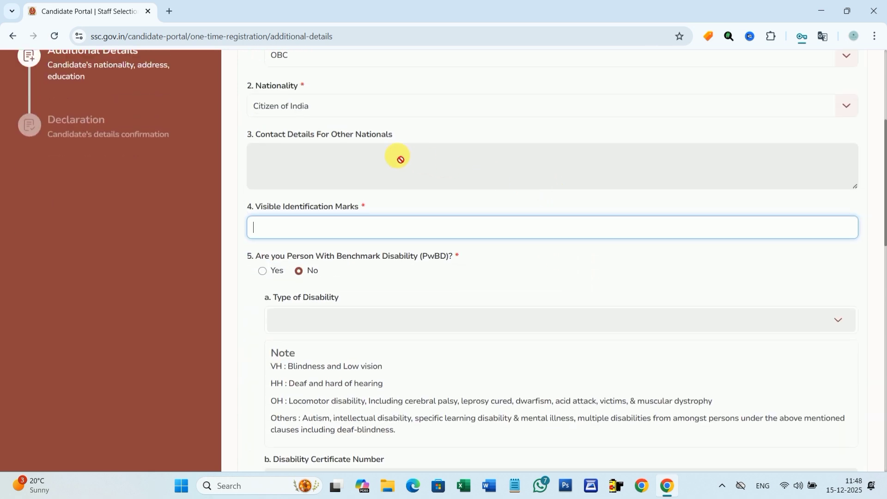
scroll(400, 159, down, 1)
click(360, 179)
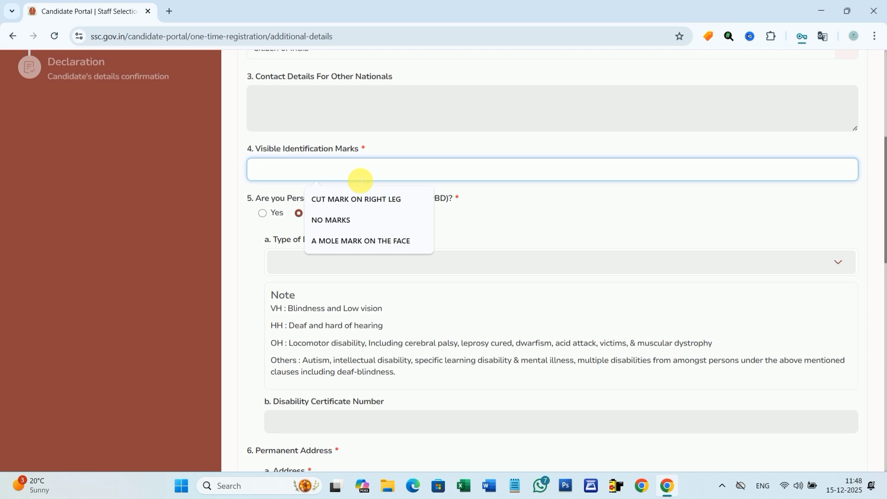
text(A MOLE)
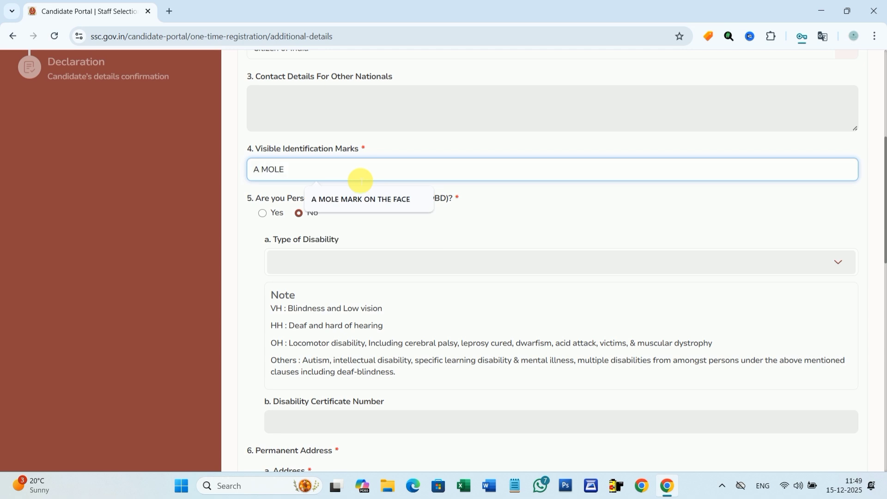
click(382, 200)
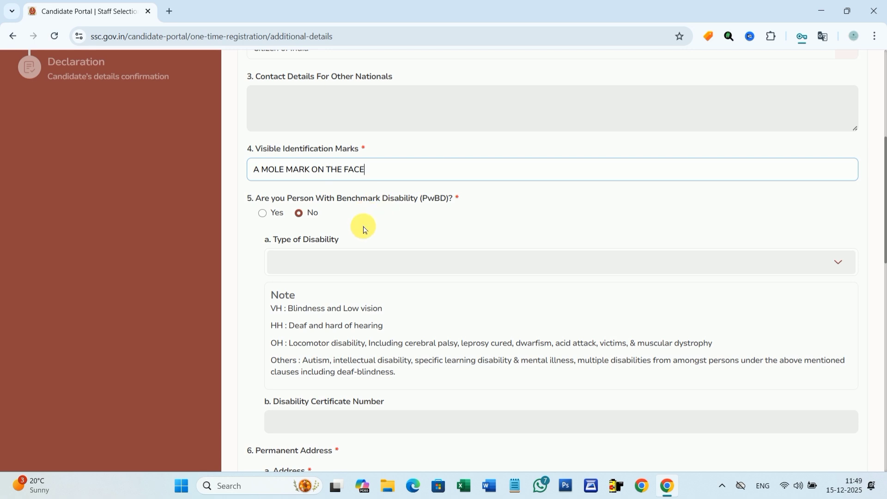
scroll(349, 238, down, 5)
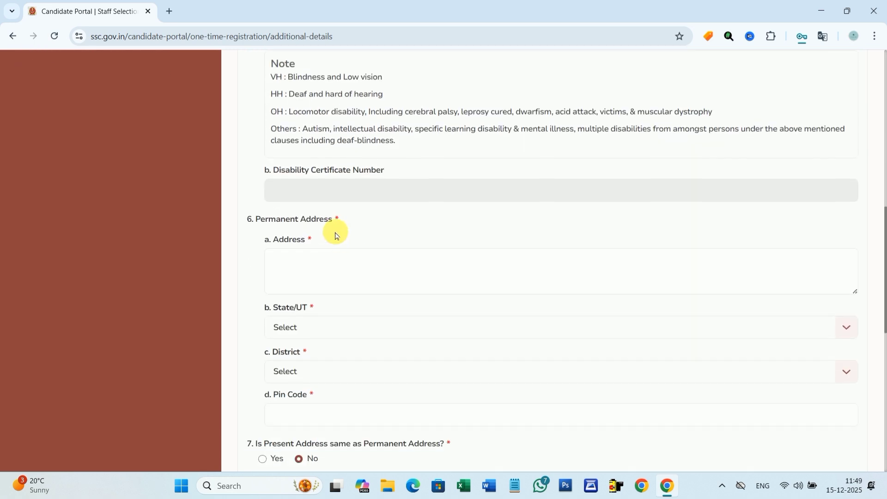
Type the village, post office and tahsil into the Permanent Address box.
click(332, 269)
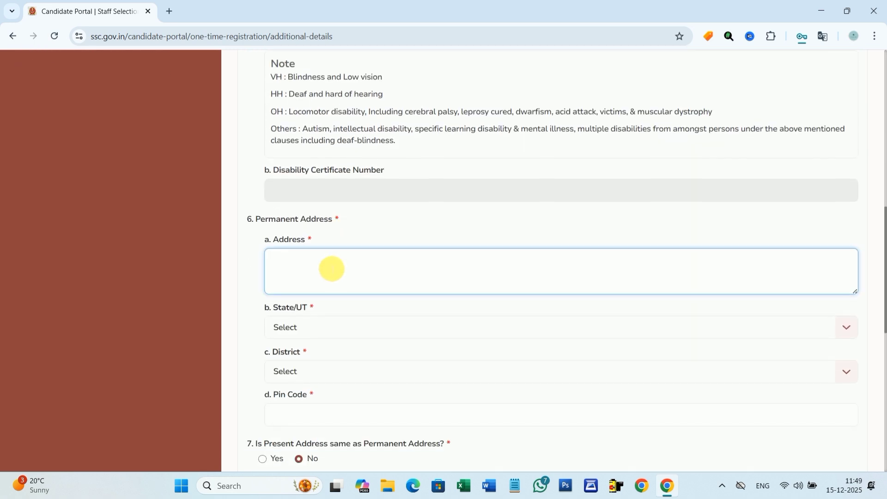
text(VILLA)
text(GE)
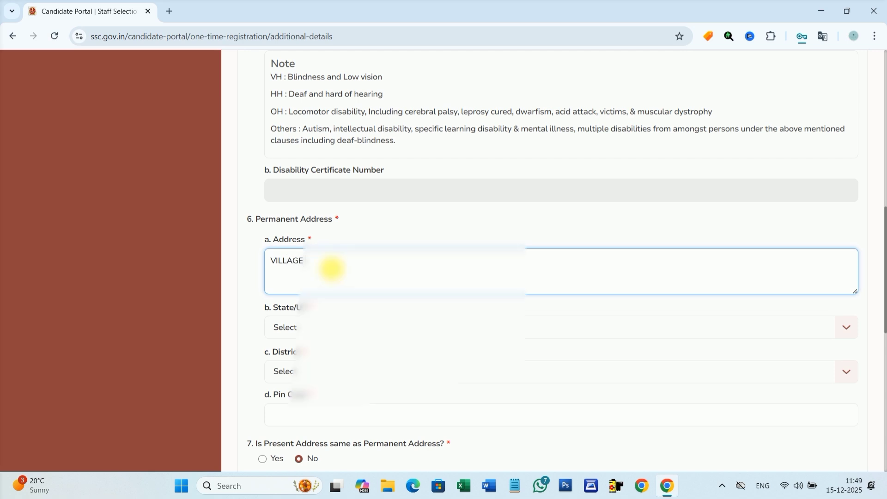
text(AR)
text(????????????)
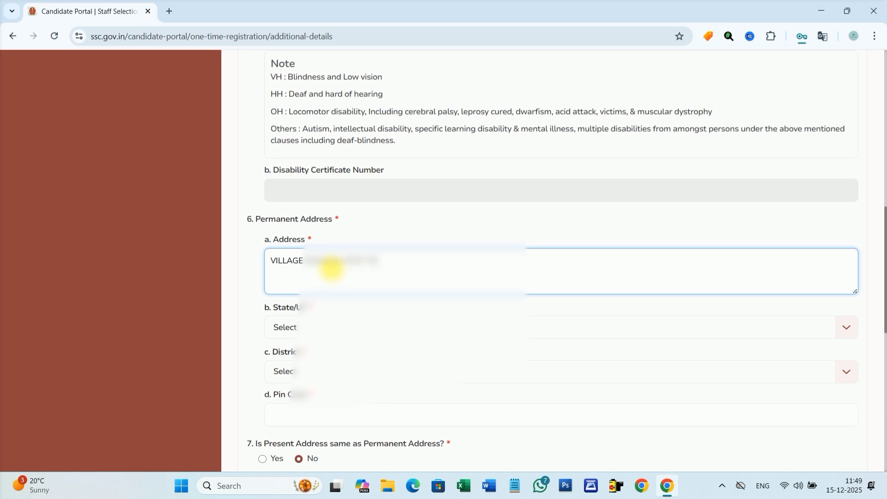
text(????????????????)
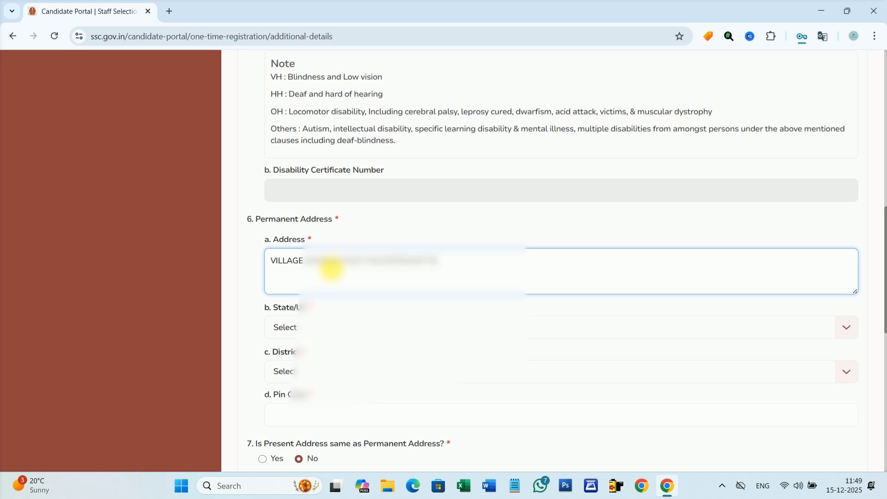
text(???????)
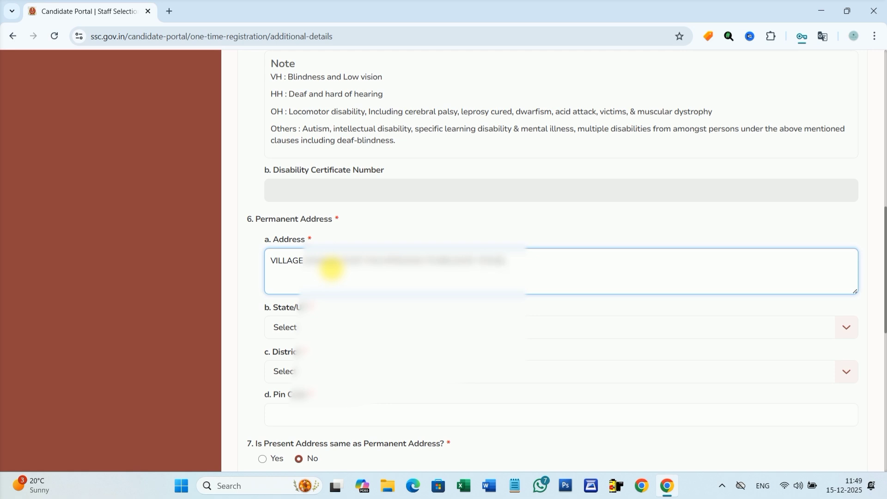
text(???UAN)
text(I)
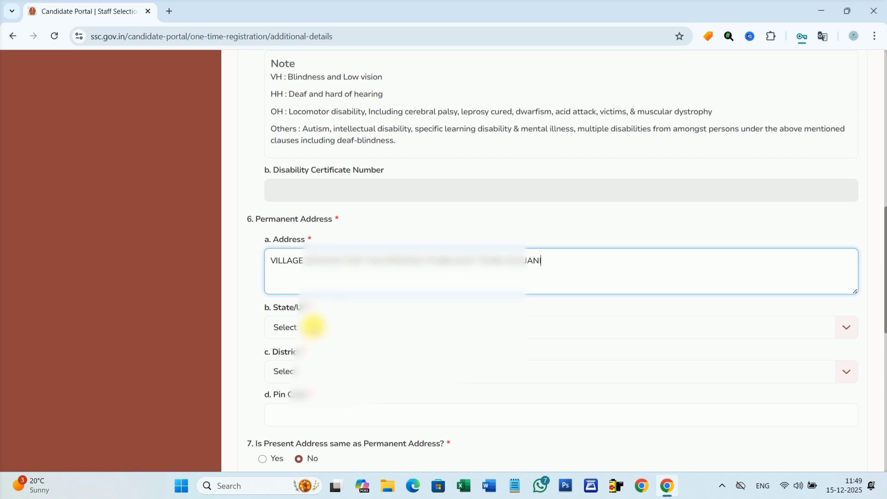
Choose Uttar Pradesh as the permanent-address State/UT and Gorakhpur as the district.
click(313, 326)
scroll(332, 385, down, 10)
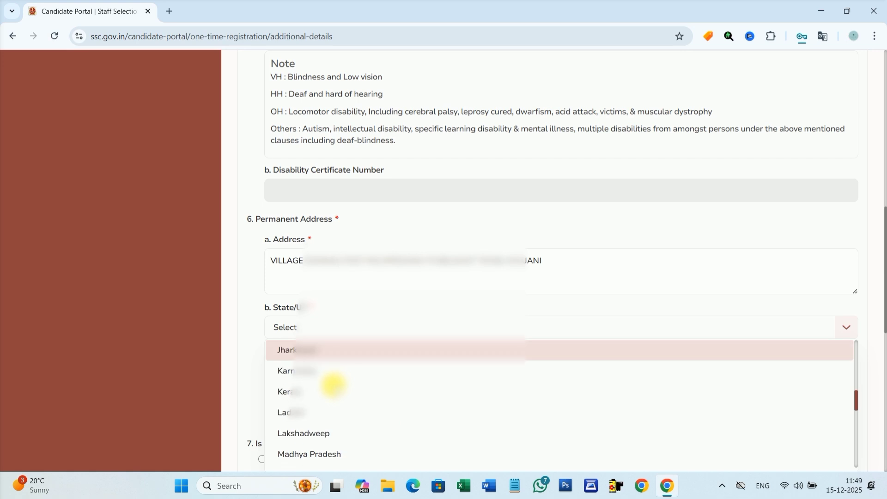
scroll(332, 385, down, 5)
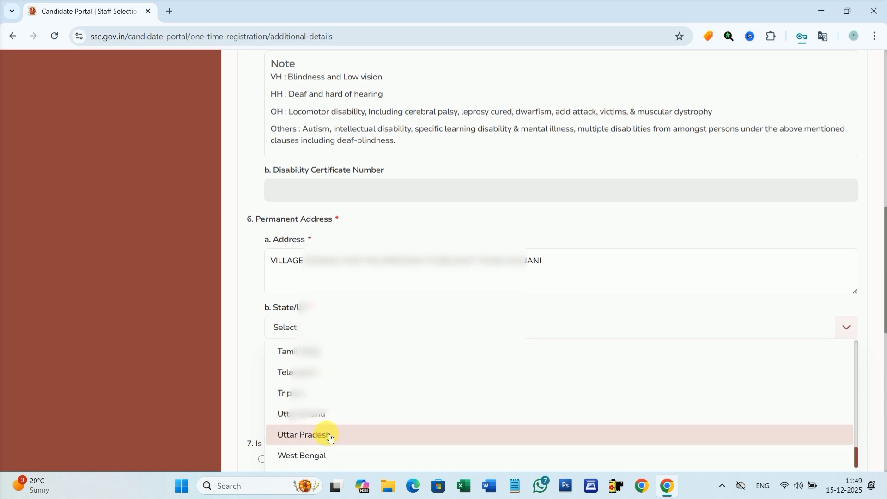
click(324, 432)
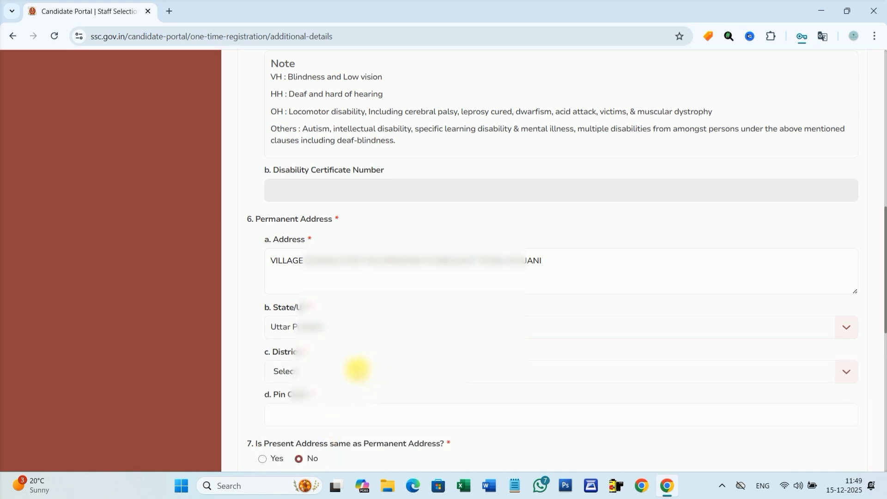
click(356, 370)
scroll(359, 410, down, 2)
scroll(358, 410, down, 10)
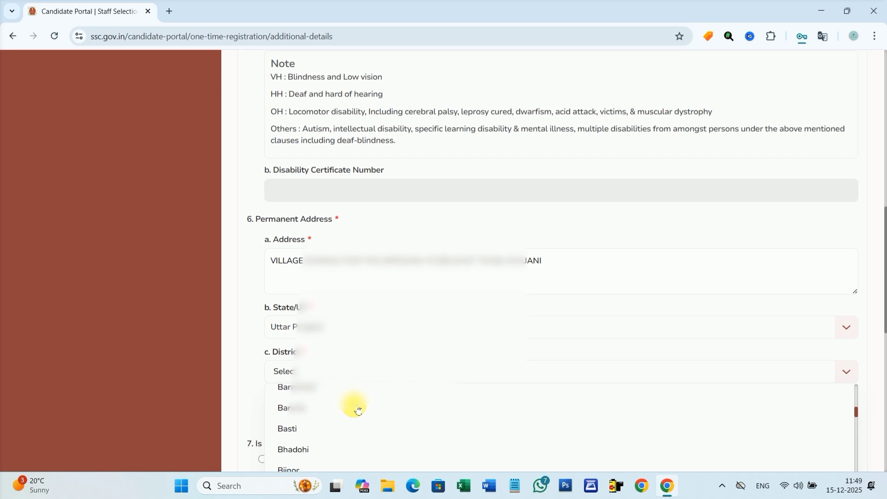
scroll(359, 410, down, 3)
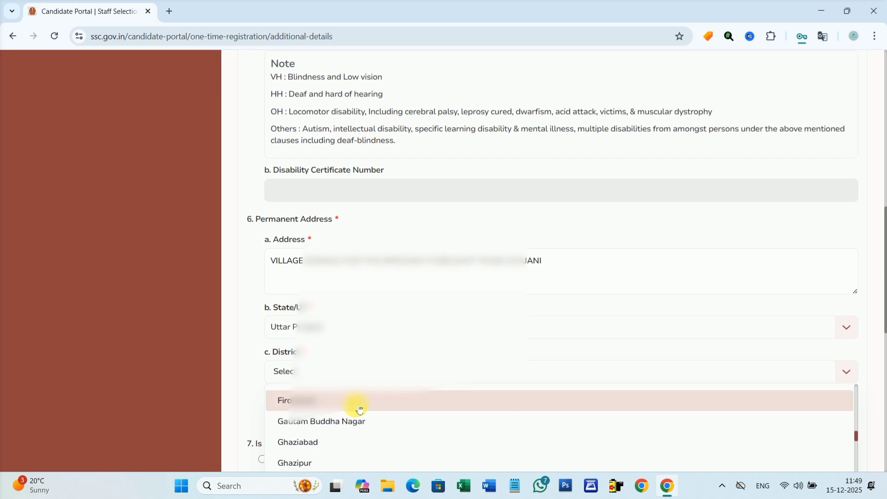
click(327, 444)
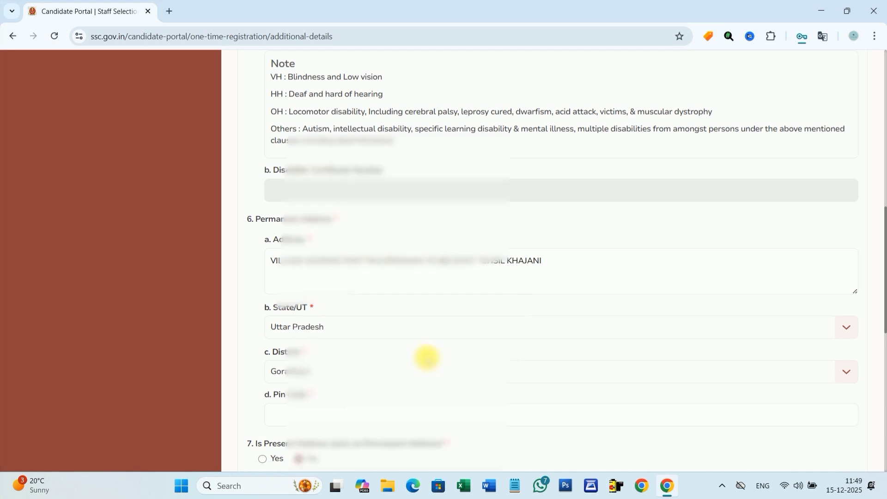
Fill the pin code from its suggestion, mark present address same as permanent, and save.
scroll(426, 357, down, 2)
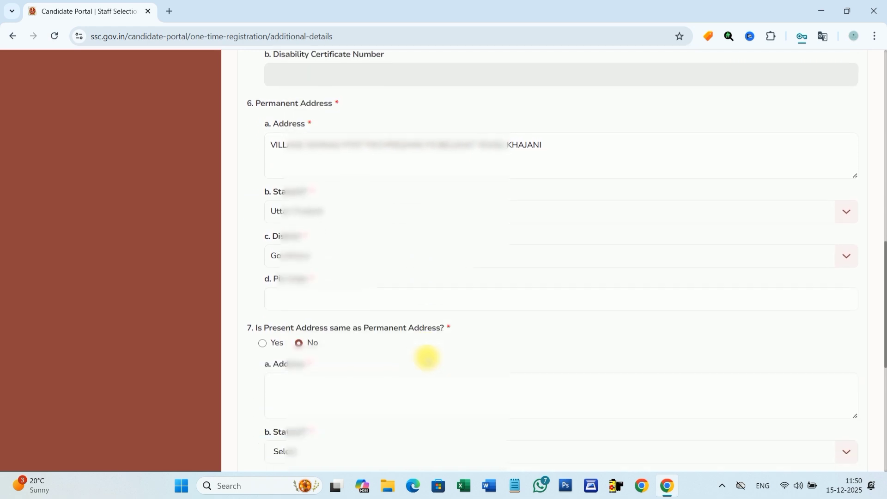
click(347, 297)
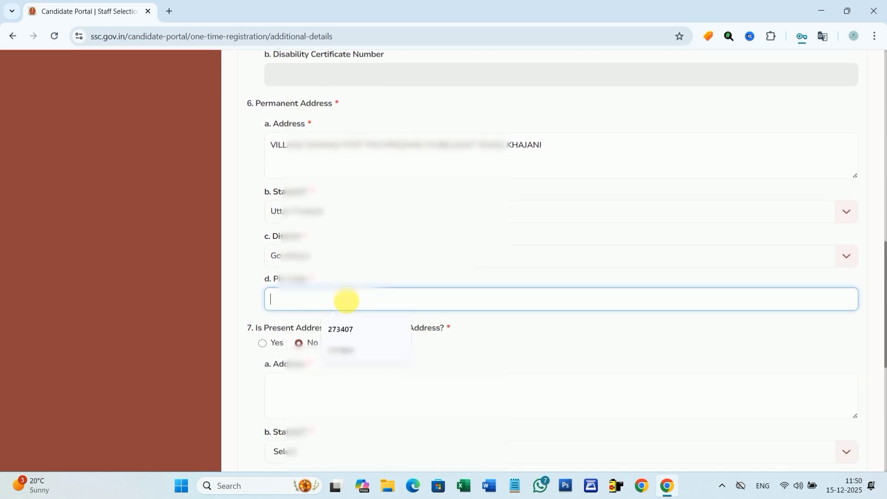
click(345, 330)
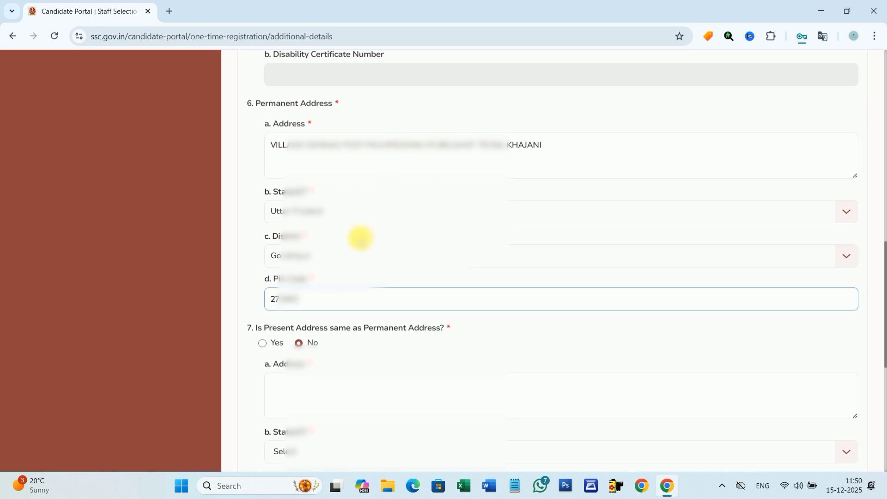
click(262, 343)
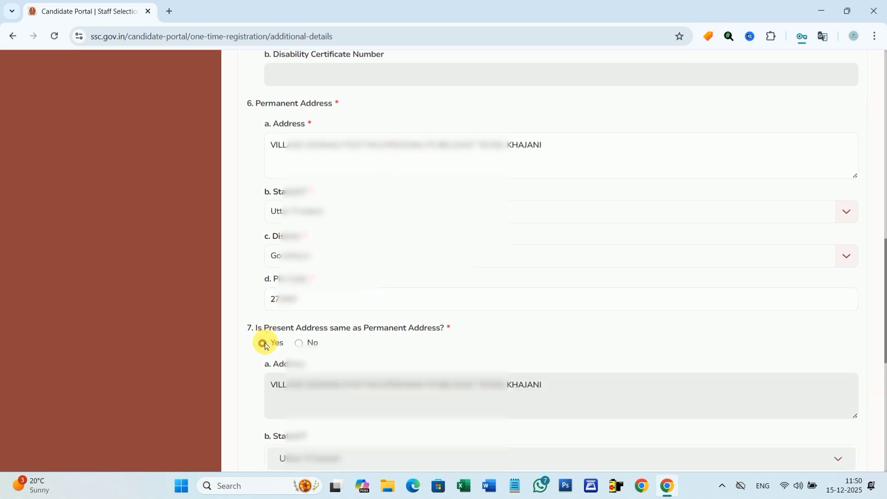
scroll(394, 338, down, 5)
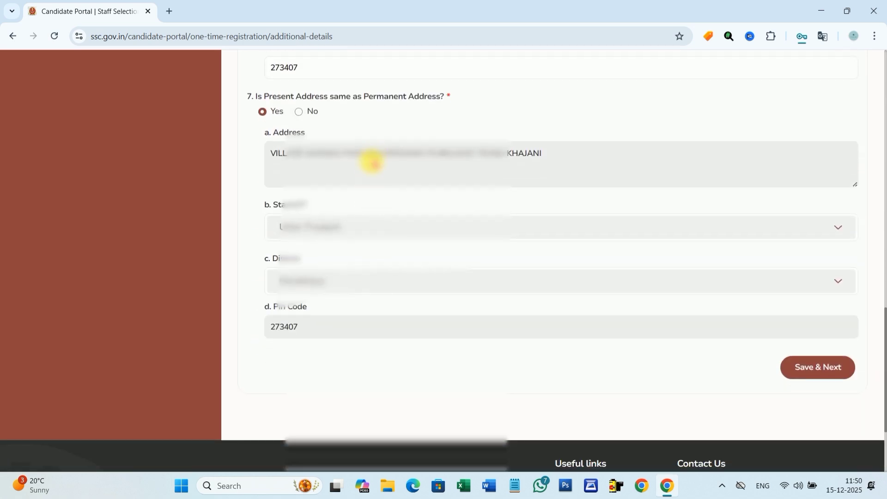
click(821, 374)
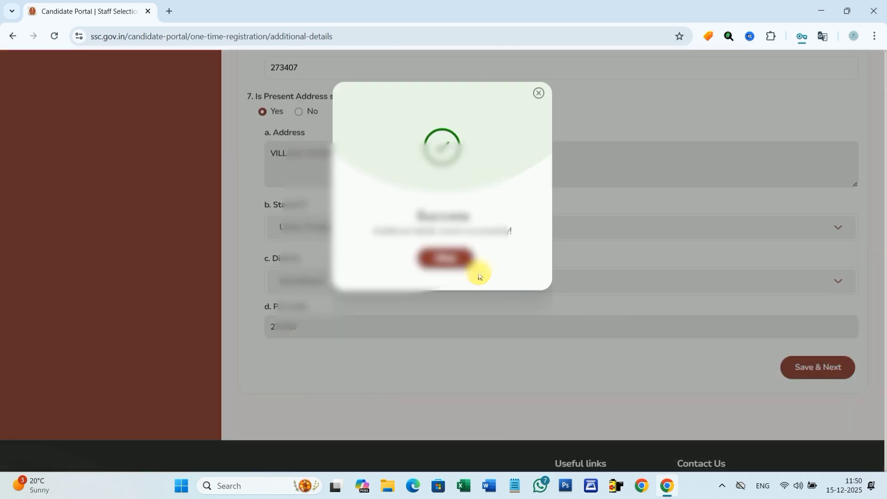
click(451, 259)
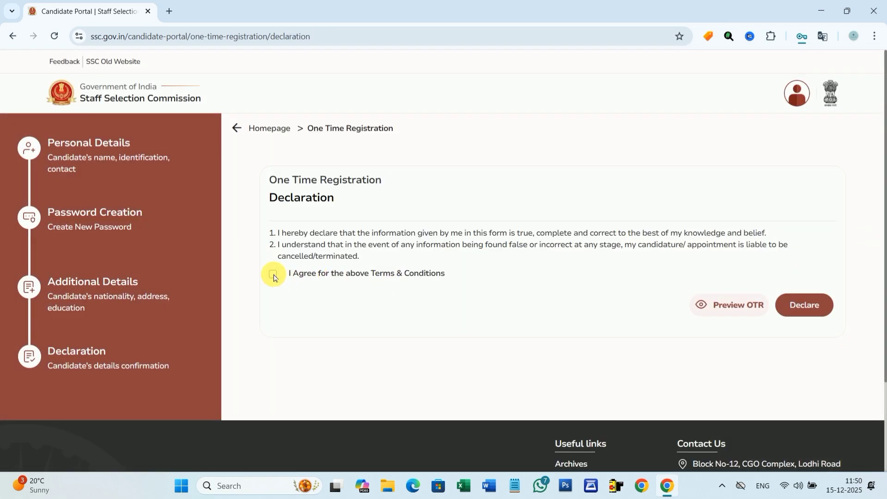
Preview the OTR form, download it as a PDF, and cancel the print dialog.
click(713, 307)
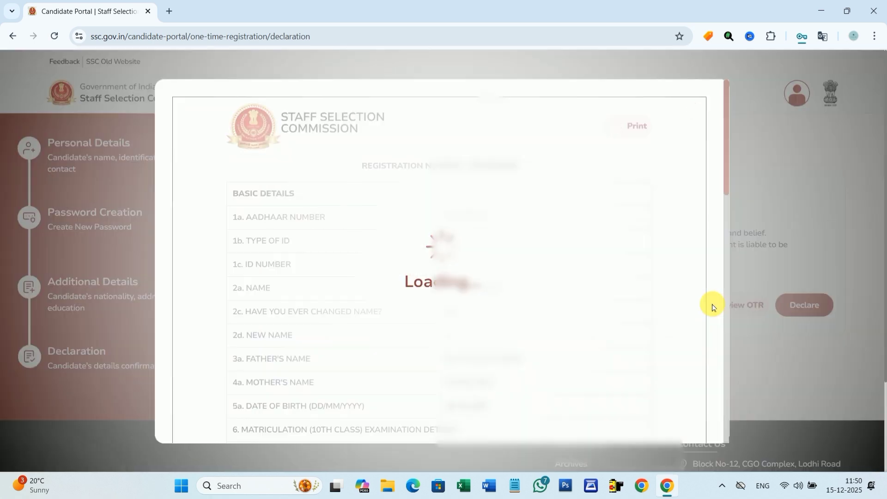
scroll(523, 257, down, 1)
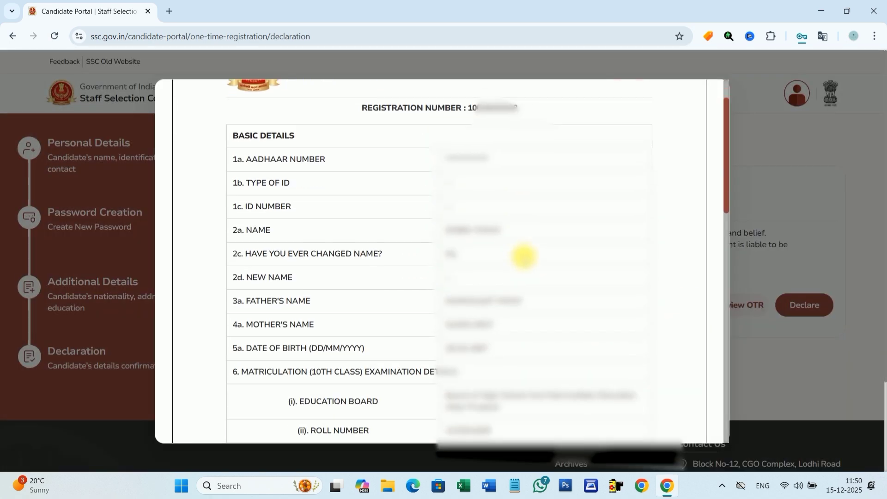
scroll(525, 254, up, 1)
click(624, 131)
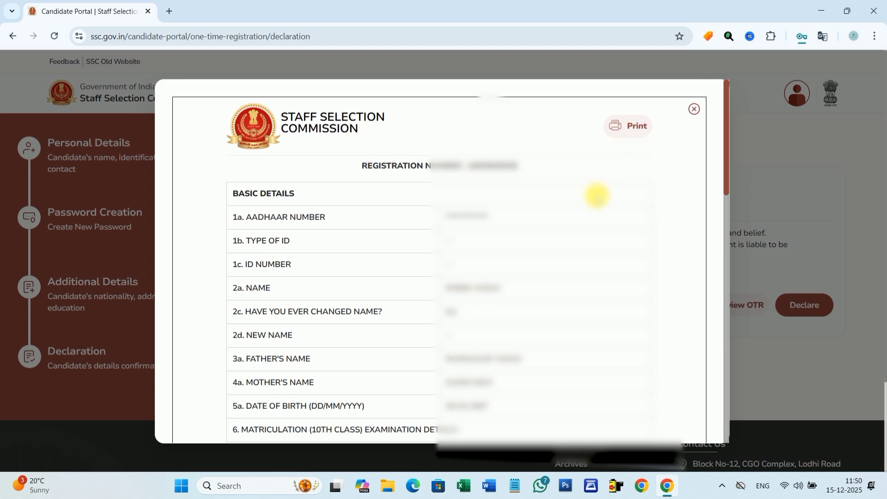
scroll(595, 194, down, 12)
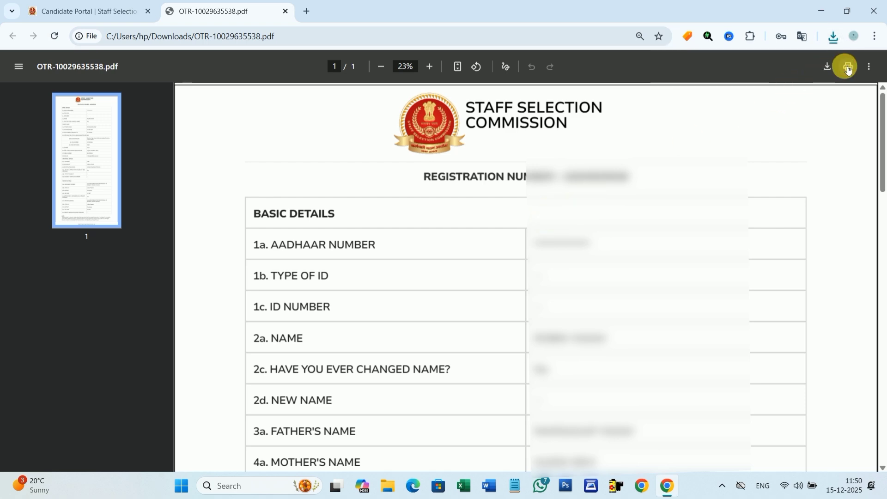
click(848, 69)
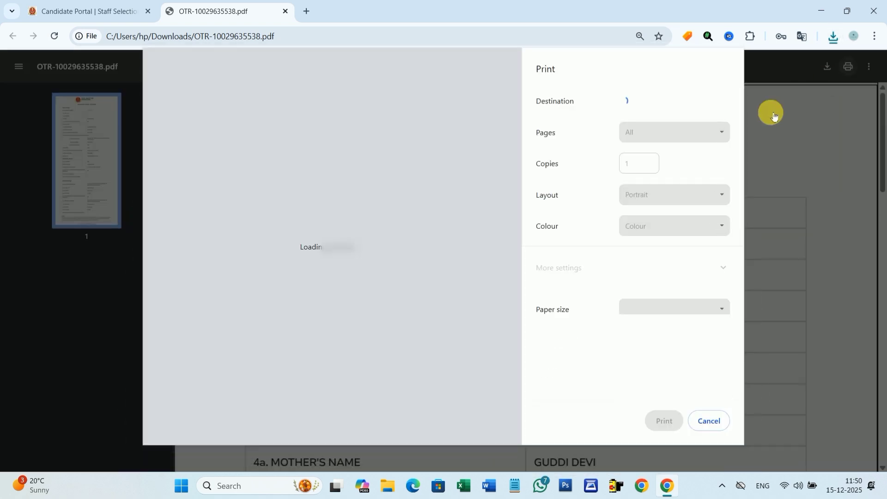
click(664, 421)
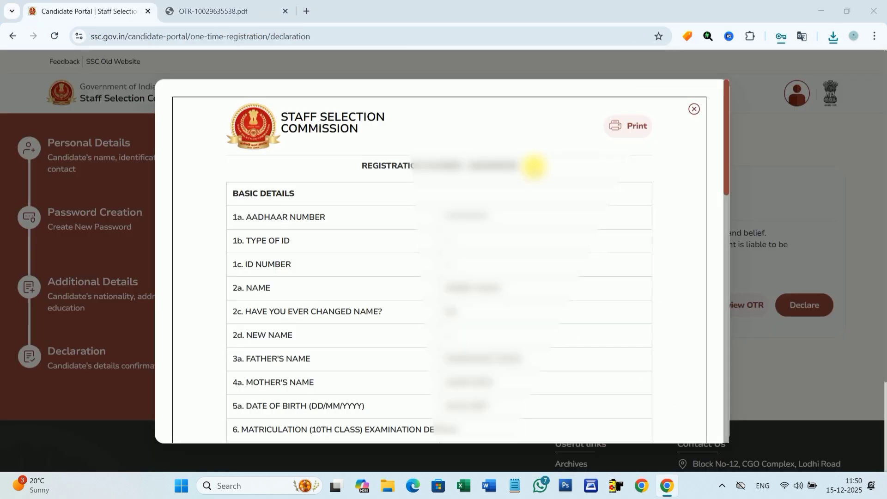
Close the OTR preview, submit the declaration, and scroll to the live Constable (GD) 2026 exam.
click(693, 109)
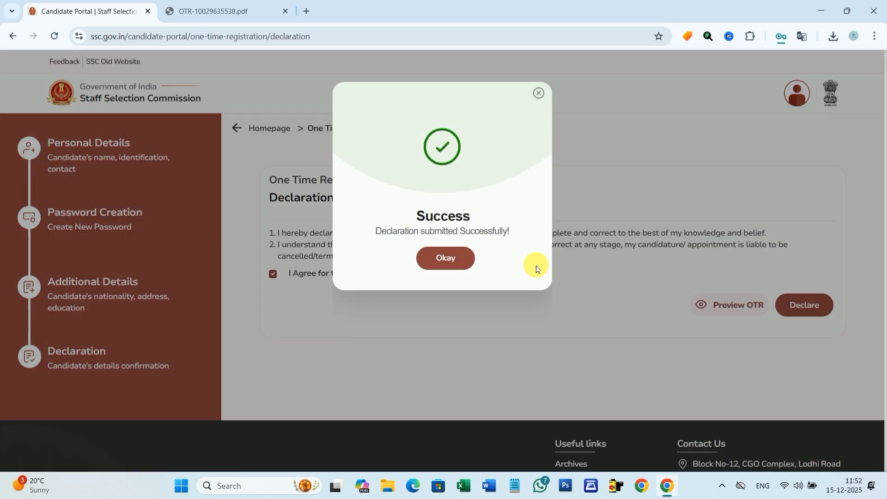
click(442, 264)
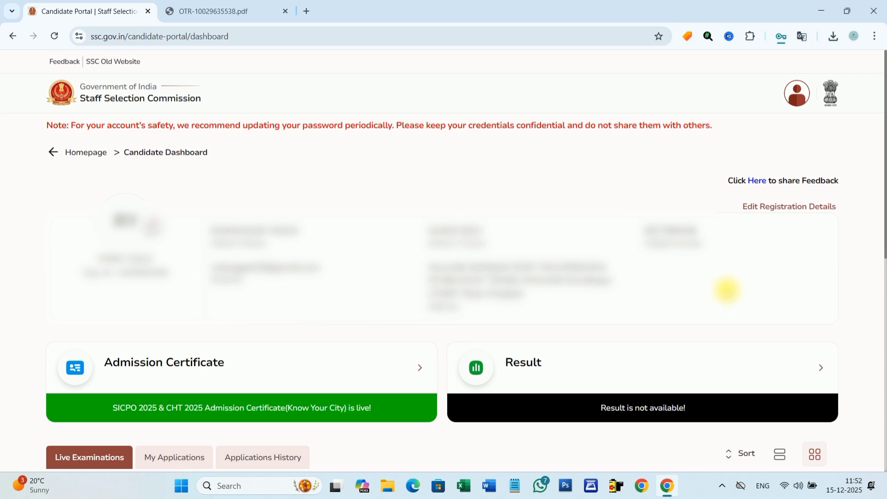
scroll(726, 290, down, 6)
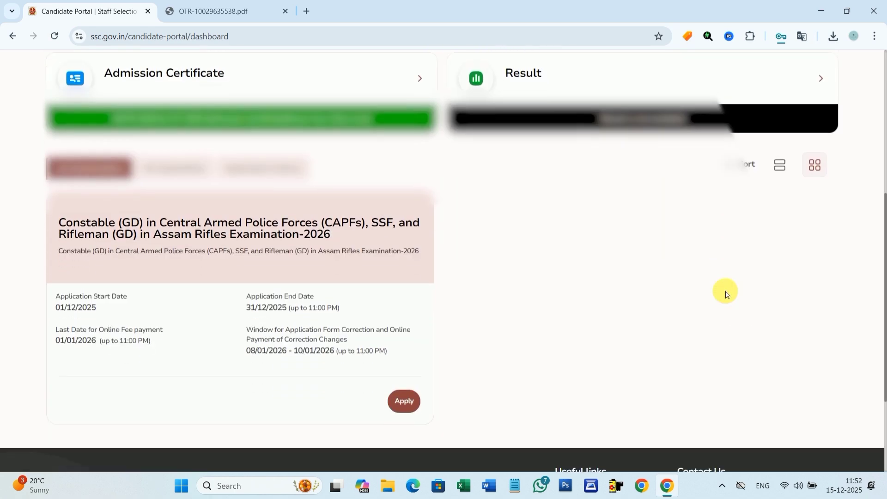
scroll(727, 292, down, 1)
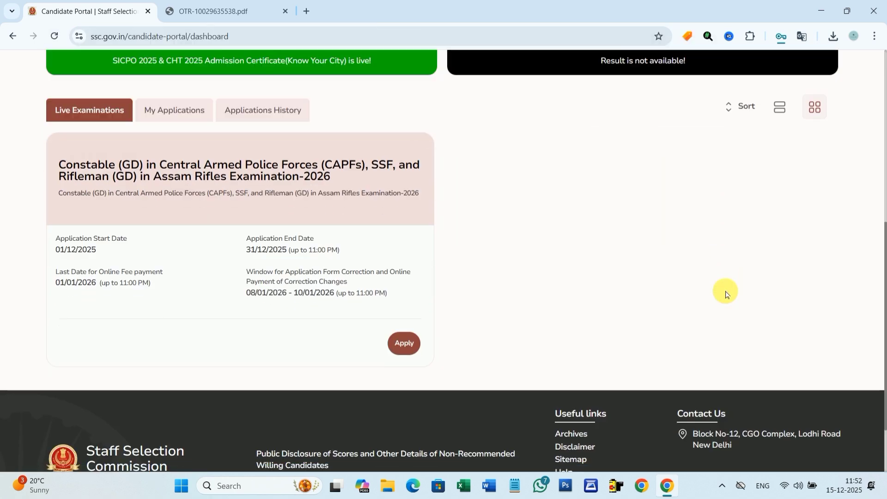